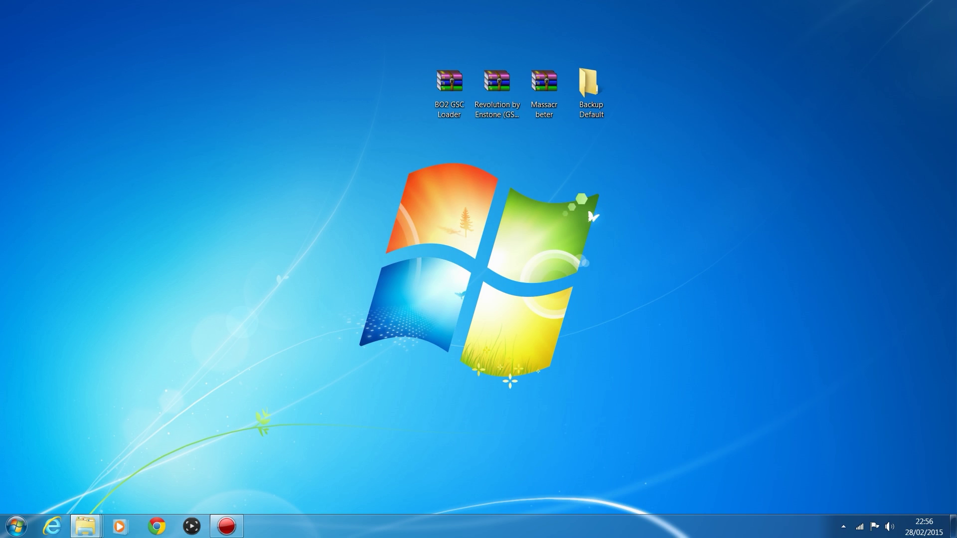
# - Select the BO2 GSC Loader, Revolution and Massacr beter desktop archives, then clear the selection
pyautogui.moveTo(500, 23); pyautogui.dragTo(546, 114)
pyautogui.moveTo(505, 152); pyautogui.dragTo(548, 63)
pyautogui.moveTo(404, 50); pyautogui.dragTo(475, 137)
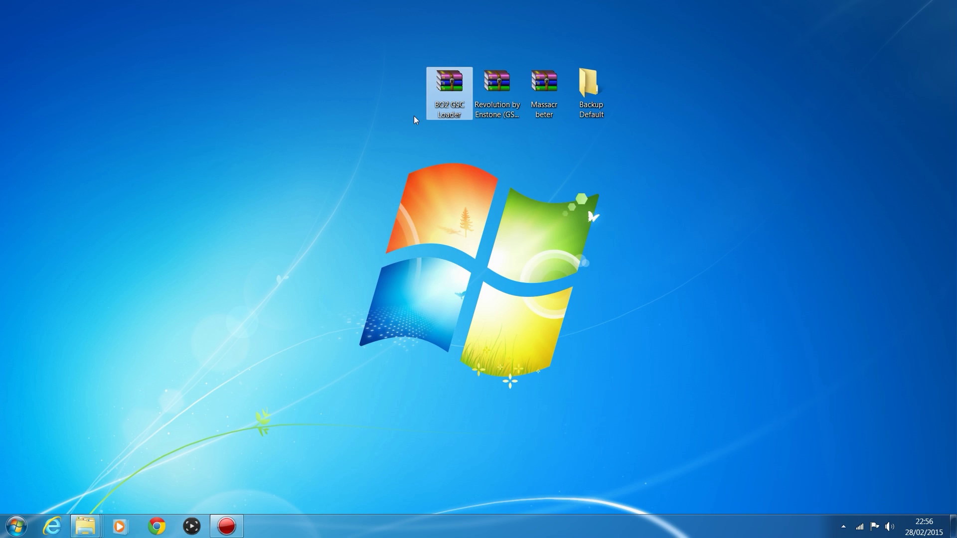
pyautogui.moveTo(414, 144); pyautogui.dragTo(498, 145)
pyautogui.moveTo(548, 19); pyautogui.dragTo(548, 119)
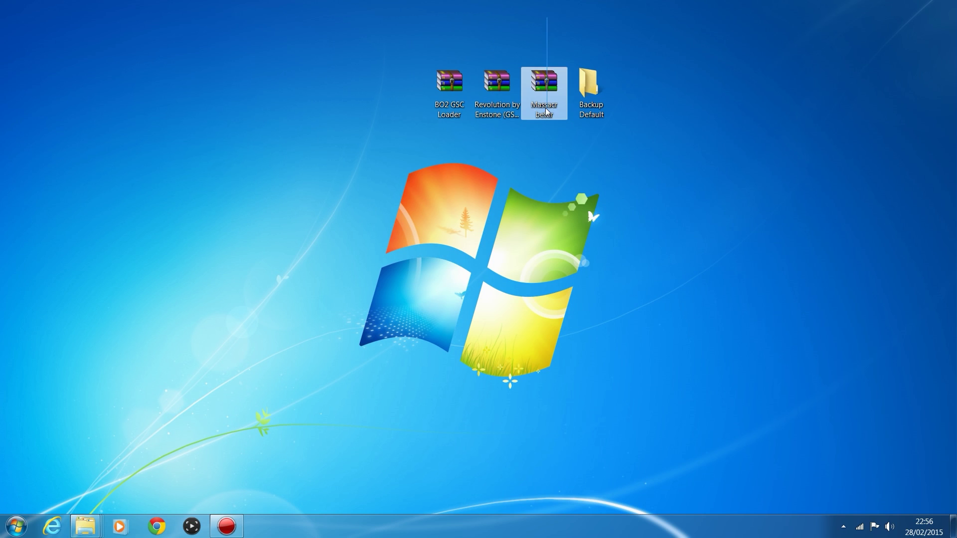
pyautogui.click(481, 171)
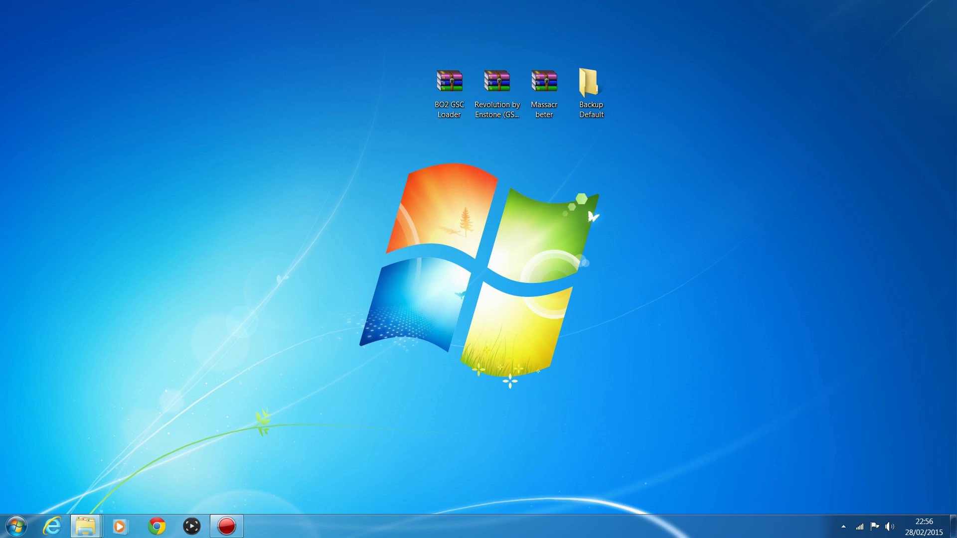
# - Restore the Black Ops 2 folder window from the taskbar and drag it down and right
pyautogui.click(86, 526)
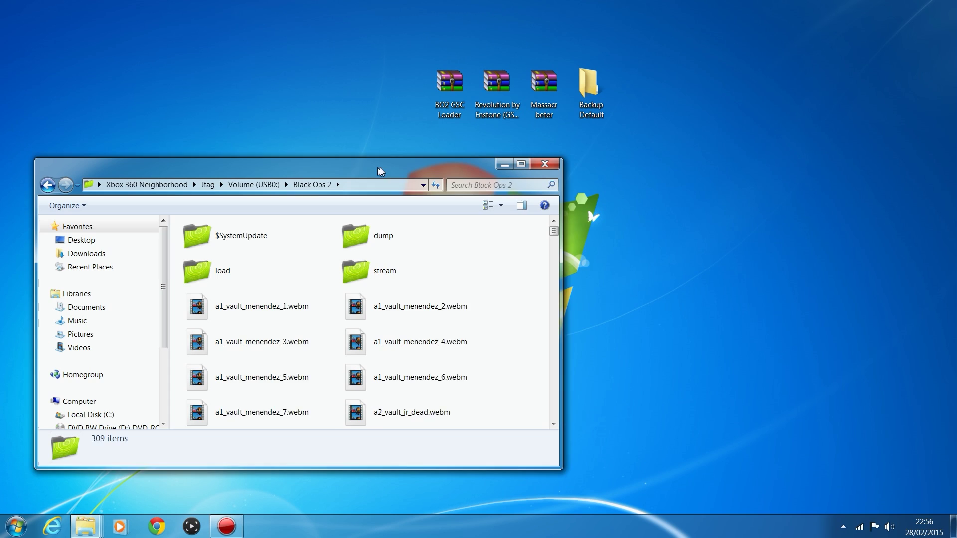
pyautogui.moveTo(379, 167); pyautogui.dragTo(397, 152)
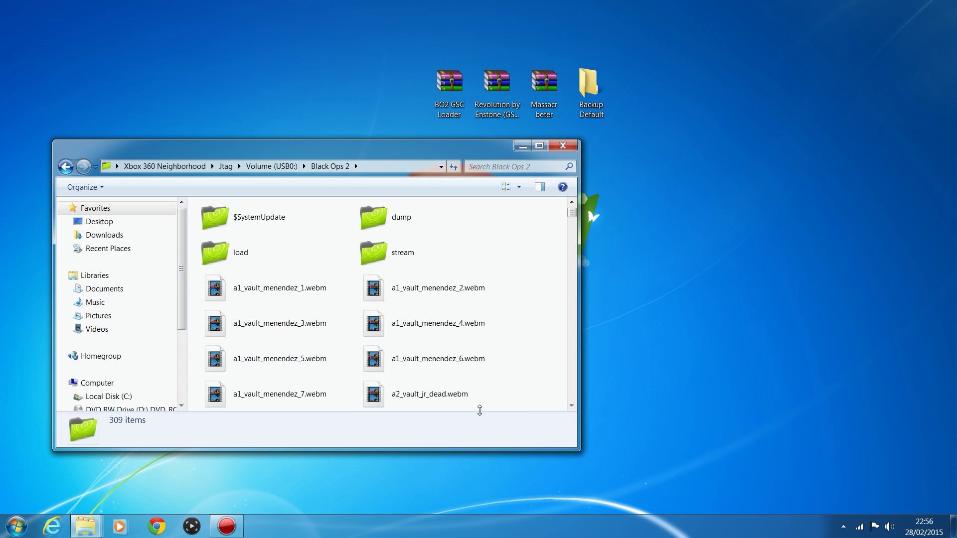
pyautogui.moveTo(433, 147); pyautogui.dragTo(523, 200)
# - Extract raw, BO2 TU18, Tesseract.dll and default_mp.xex from BO2 GSC Loader.rar onto the desktop
pyautogui.doubleClick(450, 87)
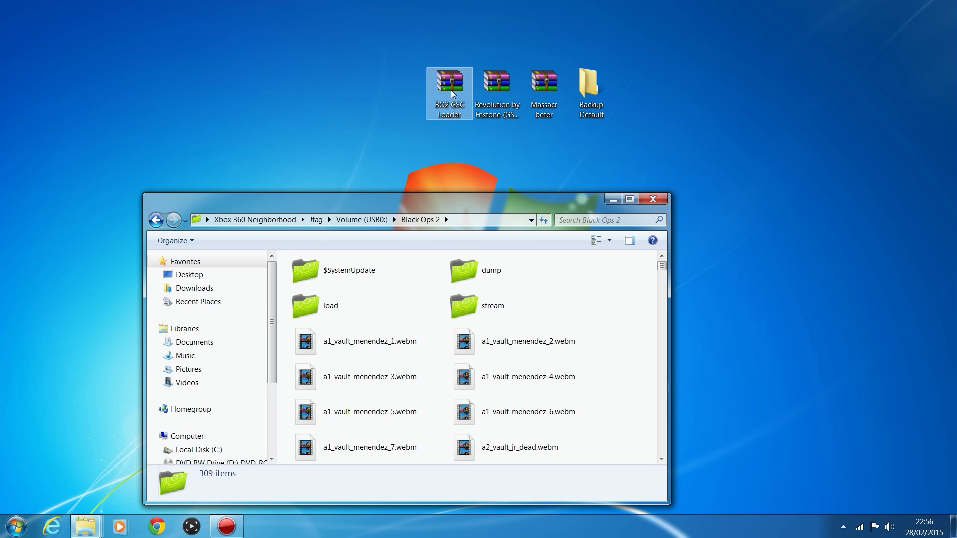
pyautogui.moveTo(293, 69); pyautogui.dragTo(674, 59)
pyautogui.click(705, 150)
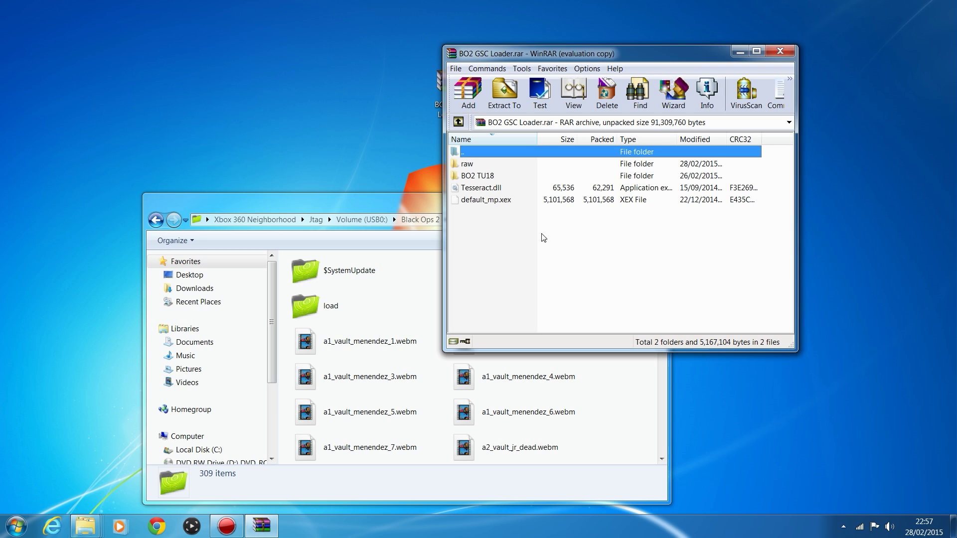
pyautogui.moveTo(483, 225); pyautogui.dragTo(241, 107)
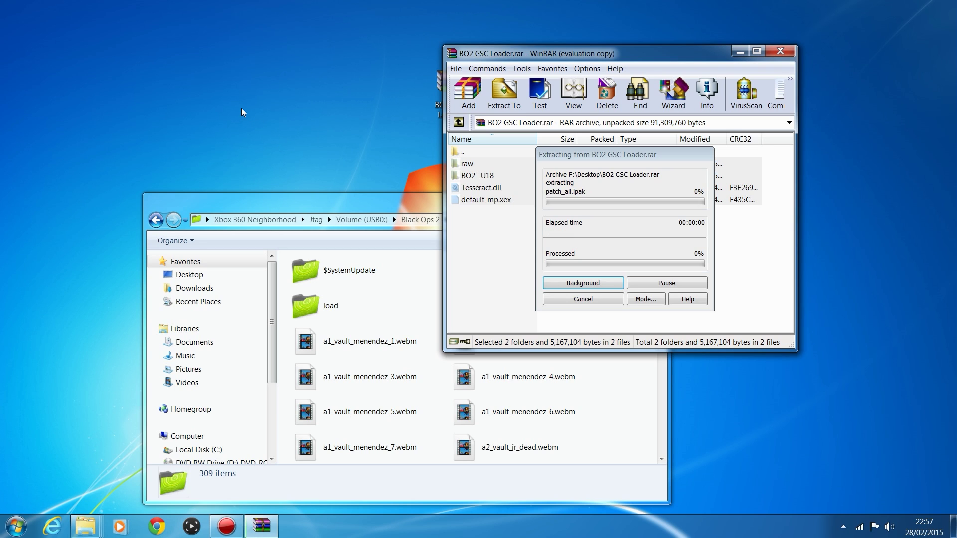
pyautogui.click(780, 50)
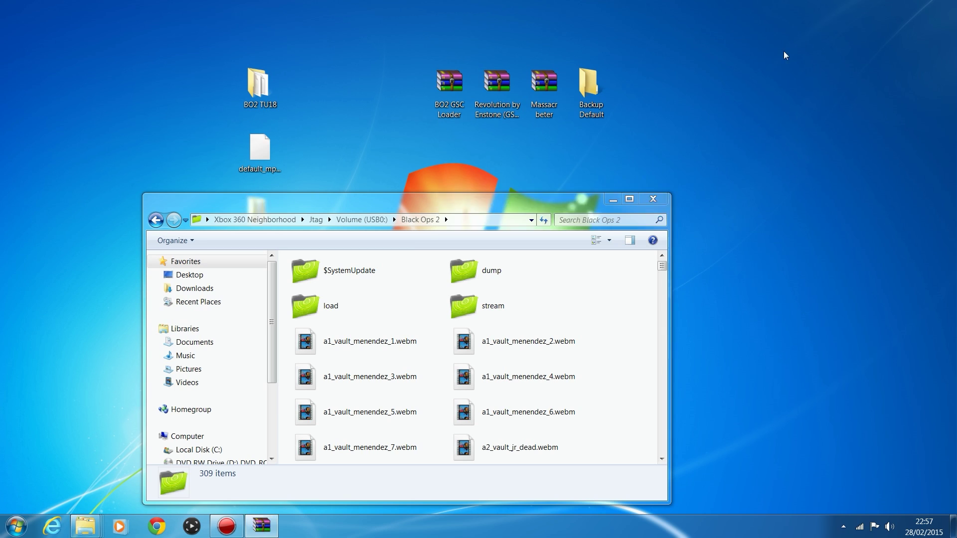
pyautogui.moveTo(388, 199); pyautogui.dragTo(698, 178)
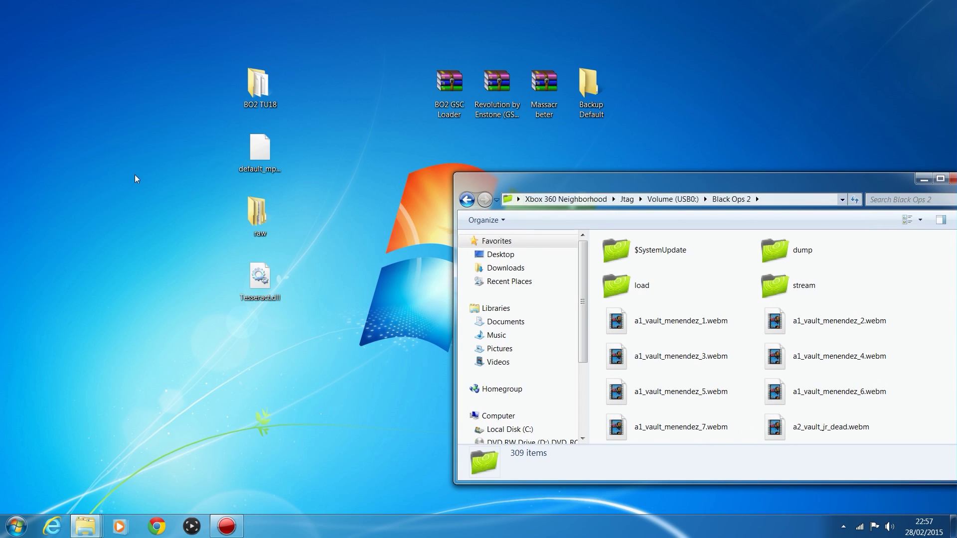
pyautogui.click(259, 87)
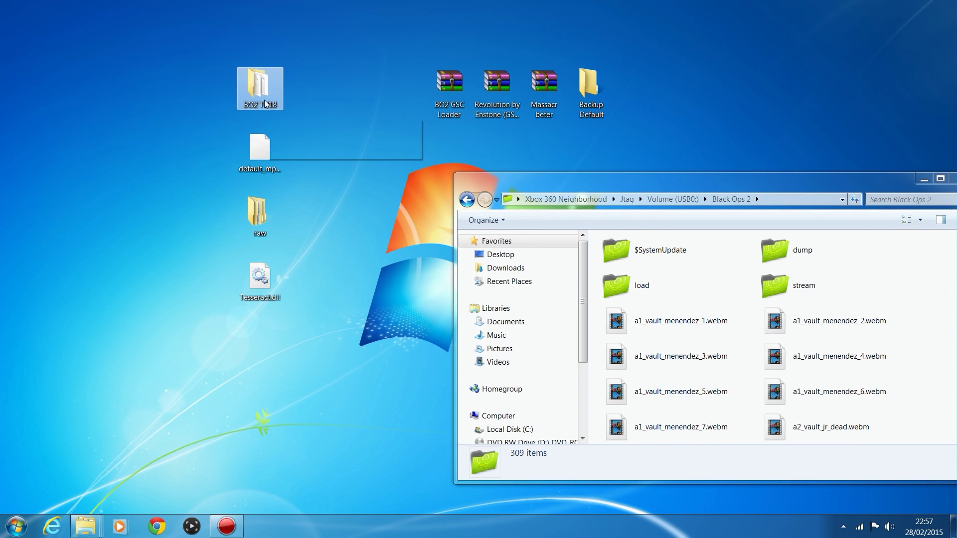
# - Open the BO2 TU18 folder, look over its load, stream and .ff files, and park it top-left
pyautogui.doubleClick(259, 87)
pyautogui.moveTo(276, 9); pyautogui.dragTo(333, 44)
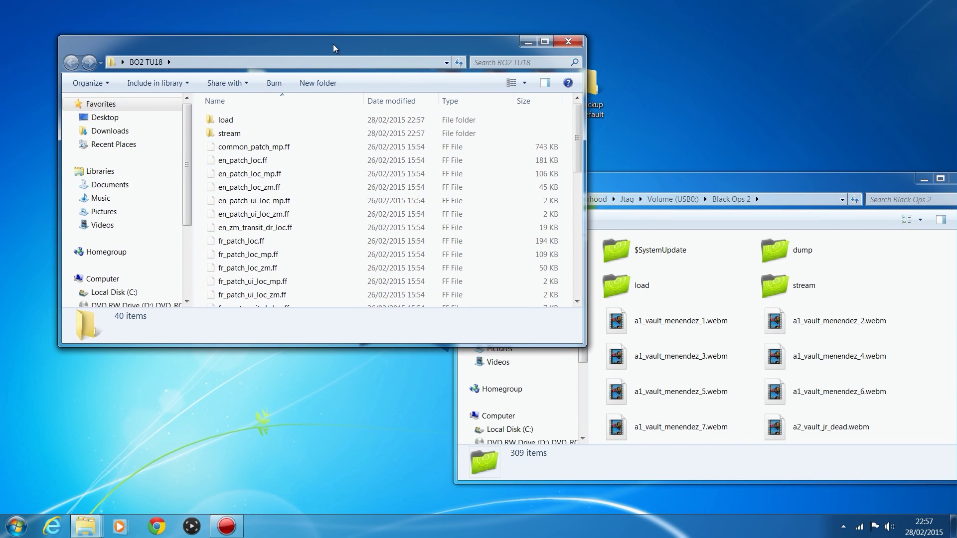
pyautogui.moveTo(579, 117)
pyautogui.mouseDown()
pyautogui.moveTo(580, 238)
pyautogui.moveTo(583, 105)
pyautogui.mouseUp()
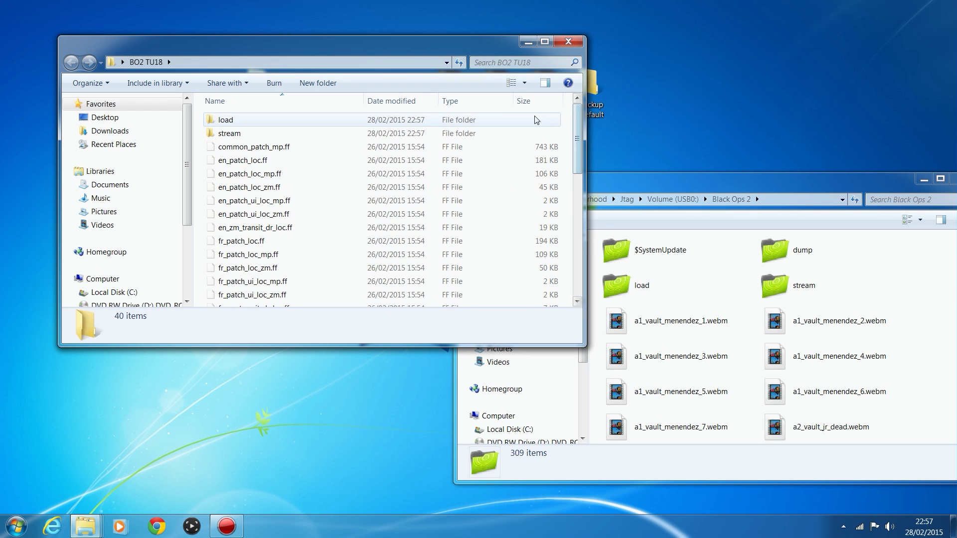
pyautogui.moveTo(434, 50); pyautogui.dragTo(462, 42)
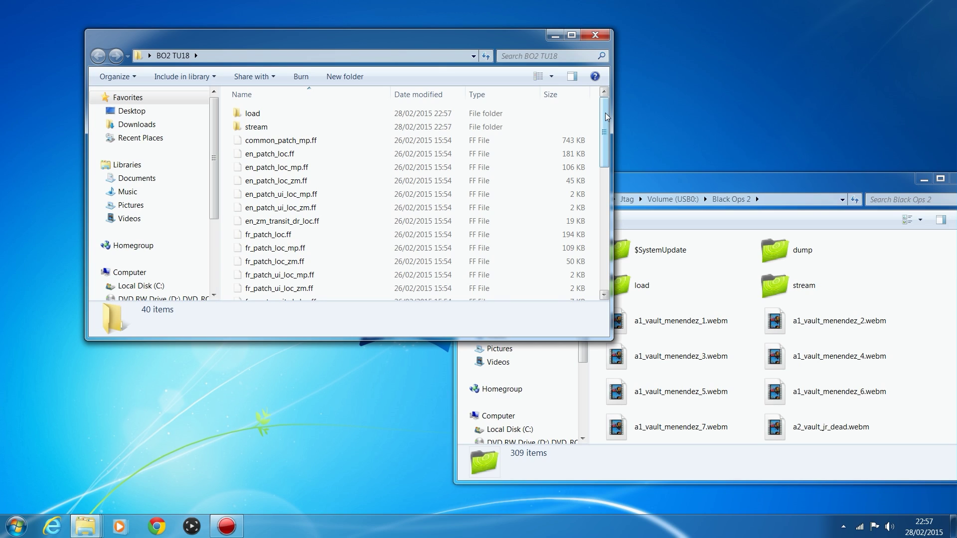
pyautogui.moveTo(605, 113); pyautogui.dragTo(606, 104)
pyautogui.moveTo(424, 42); pyautogui.dragTo(531, 49)
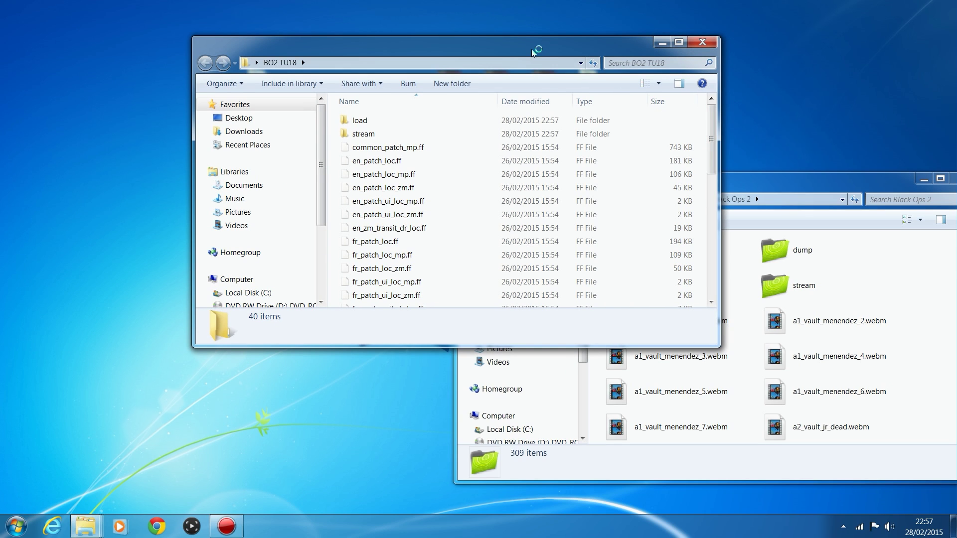
pyautogui.moveTo(520, 49); pyautogui.dragTo(472, 53)
pyautogui.moveTo(663, 119)
pyautogui.mouseDown()
pyautogui.moveTo(663, 179)
pyautogui.moveTo(663, 117)
pyautogui.mouseUp()
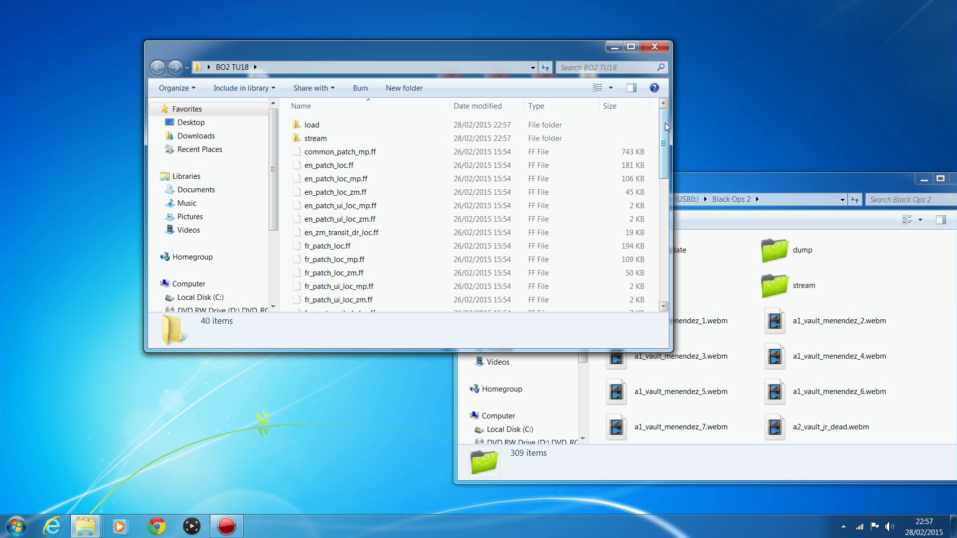
pyautogui.moveTo(664, 122)
pyautogui.mouseDown()
pyautogui.moveTo(661, 229)
pyautogui.moveTo(669, 120)
pyautogui.mouseUp()
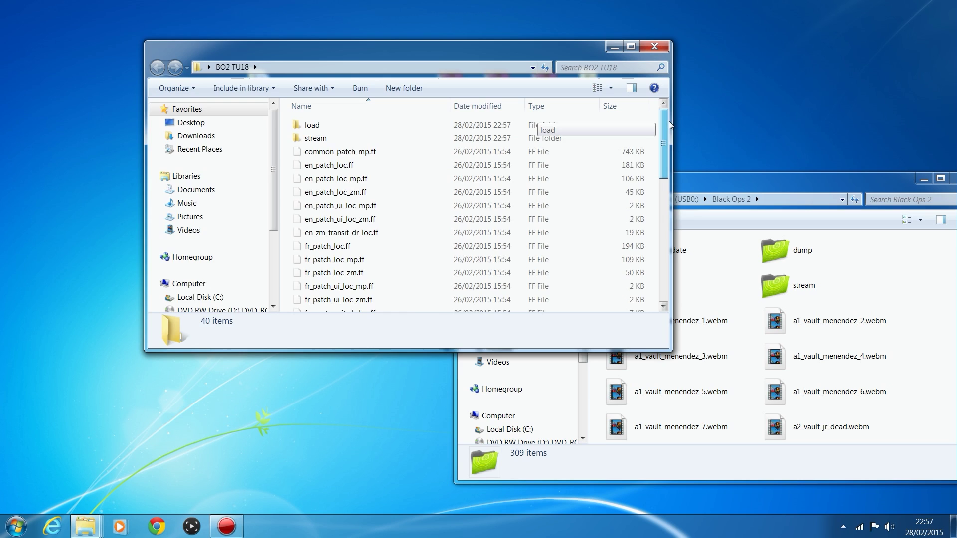
pyautogui.click(623, 138)
pyautogui.moveTo(535, 54); pyautogui.dragTo(395, 13)
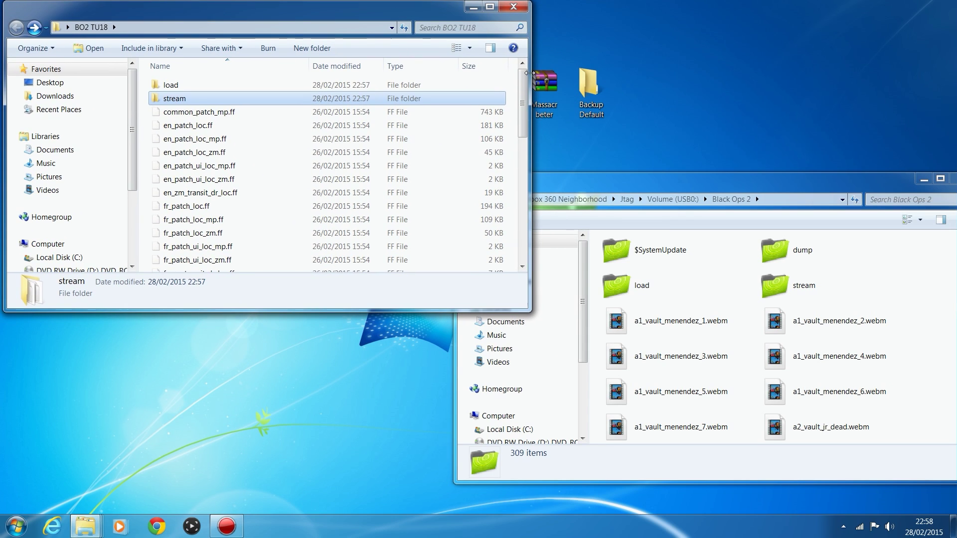
# - Narrow the BO2 TU18 window at upper left and settle the Black Ops 2 window lower right
pyautogui.moveTo(531, 77)
pyautogui.mouseDown()
pyautogui.moveTo(435, 80)
pyautogui.moveTo(533, 73)
pyautogui.mouseUp()
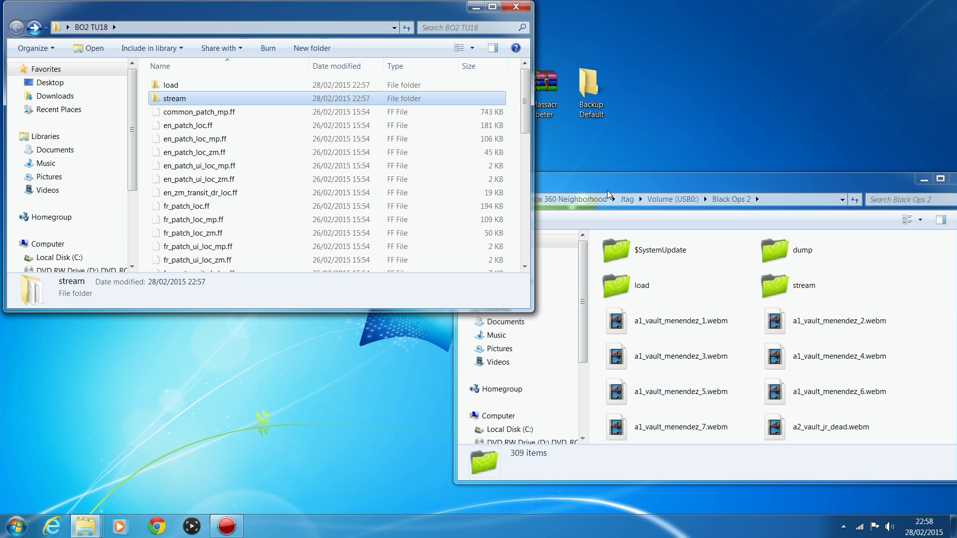
pyautogui.moveTo(606, 190); pyautogui.dragTo(577, 114)
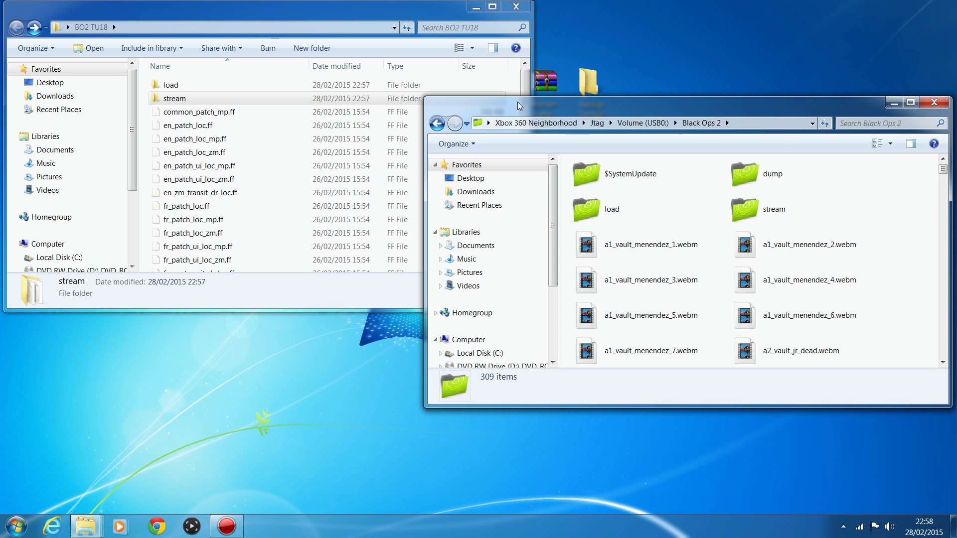
pyautogui.moveTo(520, 108); pyautogui.dragTo(498, 102)
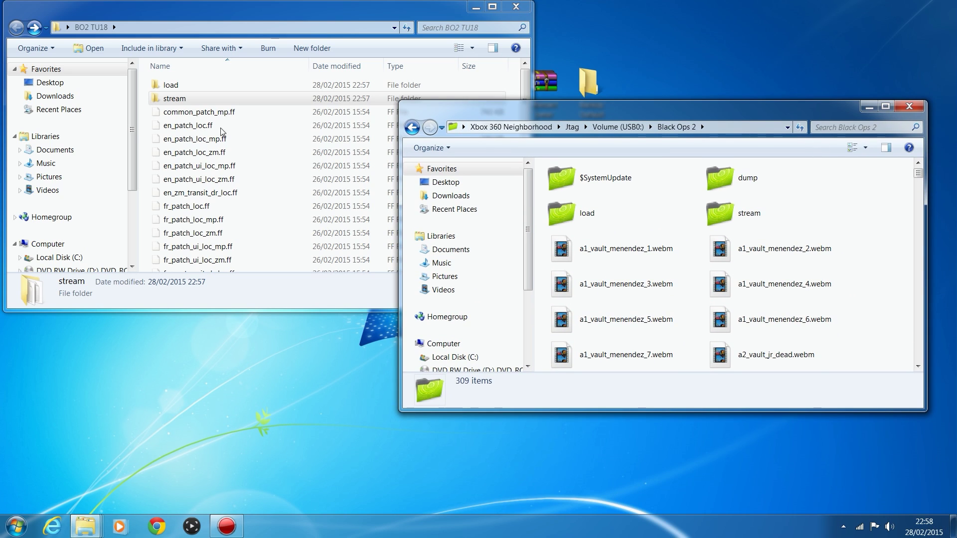
pyautogui.moveTo(580, 116); pyautogui.dragTo(596, 187)
pyautogui.moveTo(381, 3); pyautogui.dragTo(529, 218)
pyautogui.moveTo(294, 221); pyautogui.dragTo(143, 16)
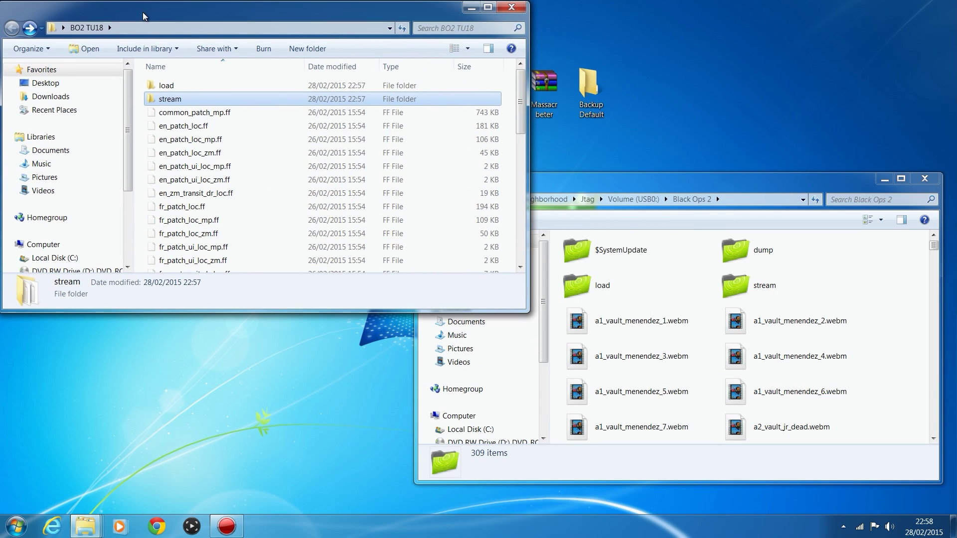
pyautogui.moveTo(622, 185); pyautogui.dragTo(626, 142)
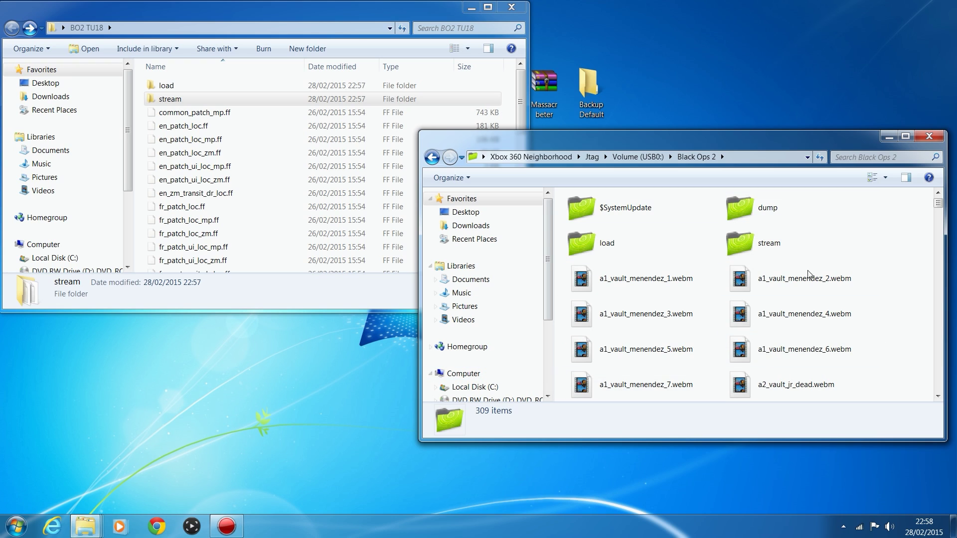
pyautogui.moveTo(696, 147); pyautogui.dragTo(688, 176)
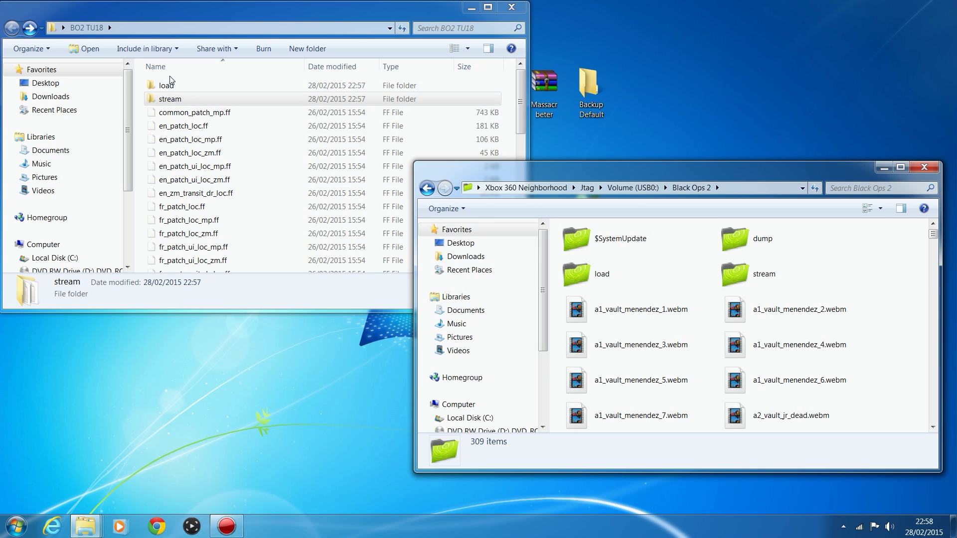
# - Copy mpl_patch.all.sabl and zmb_patch.all.sabl into the console's load folder, replacing the old copies
pyautogui.click(182, 90)
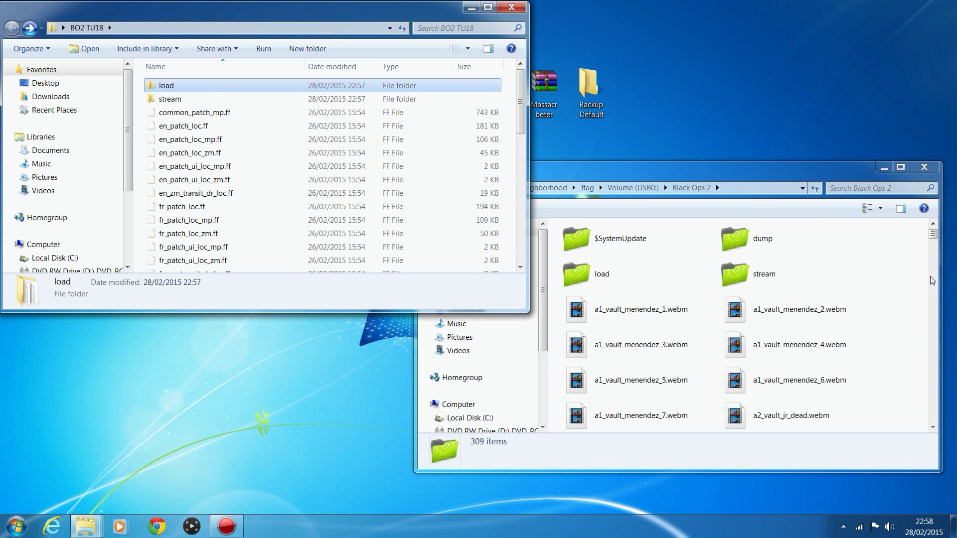
pyautogui.doubleClick(609, 282)
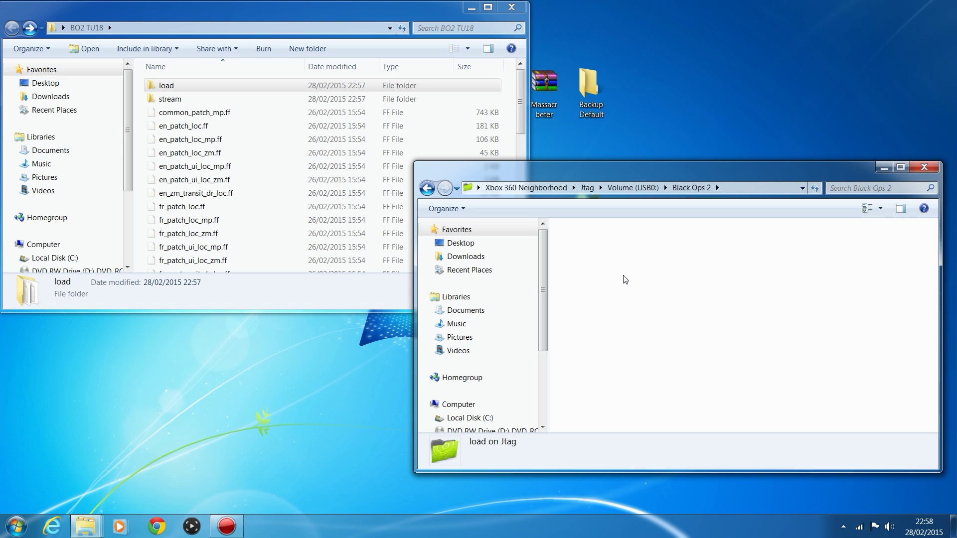
pyautogui.doubleClick(205, 88)
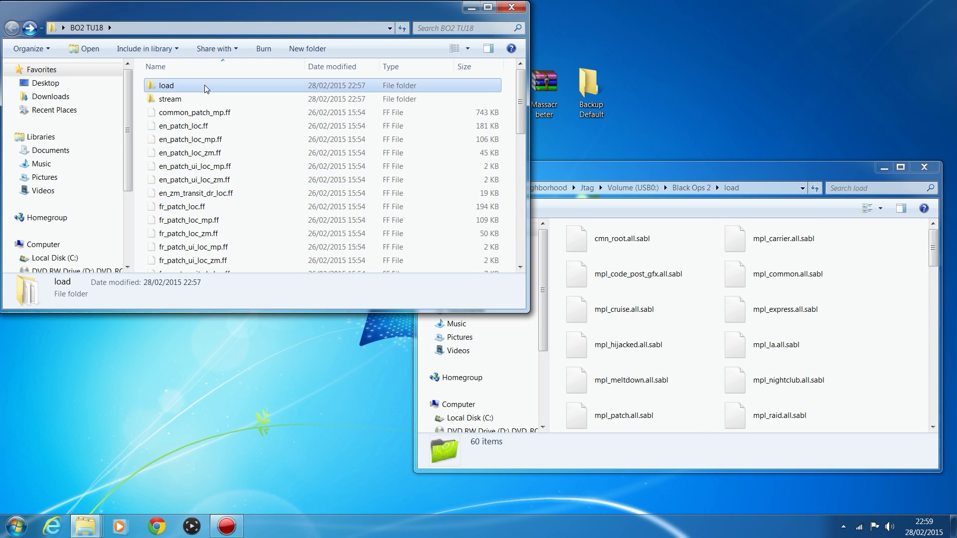
pyautogui.moveTo(159, 153); pyautogui.dragTo(277, 75)
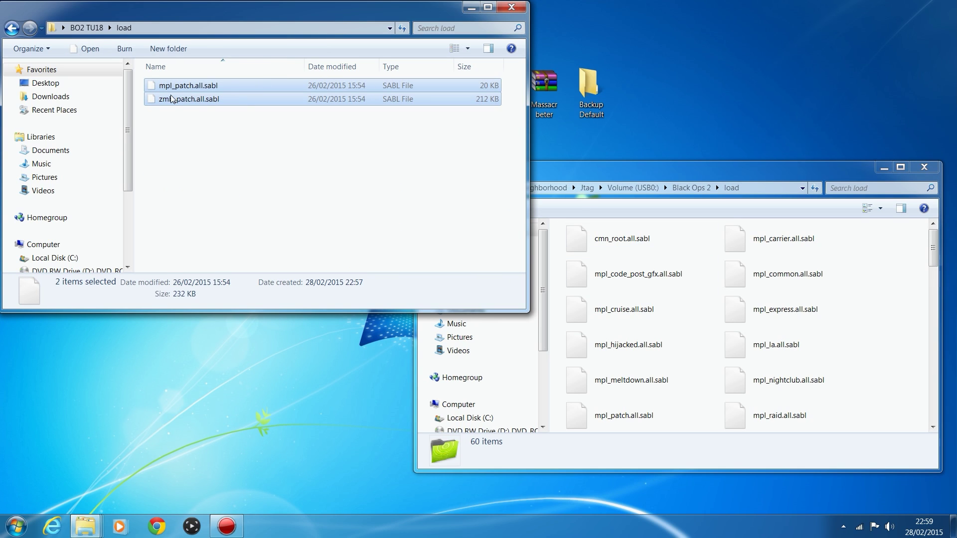
pyautogui.moveTo(171, 99); pyautogui.dragTo(915, 293)
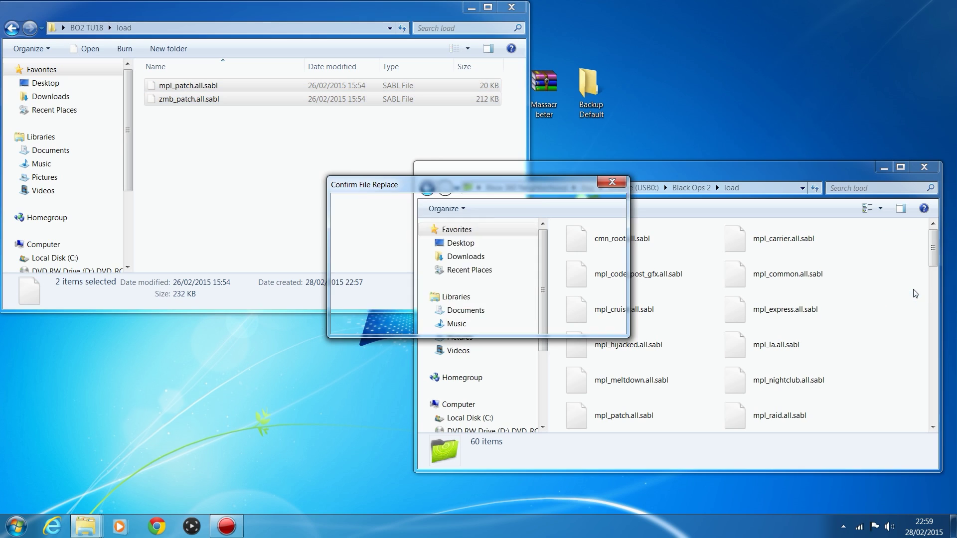
pyautogui.click(450, 321)
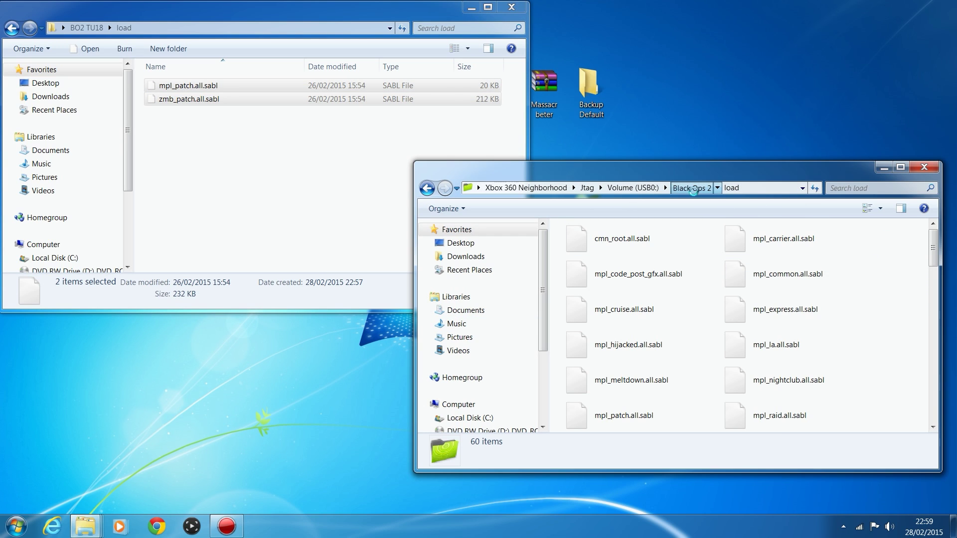
pyautogui.click(691, 188)
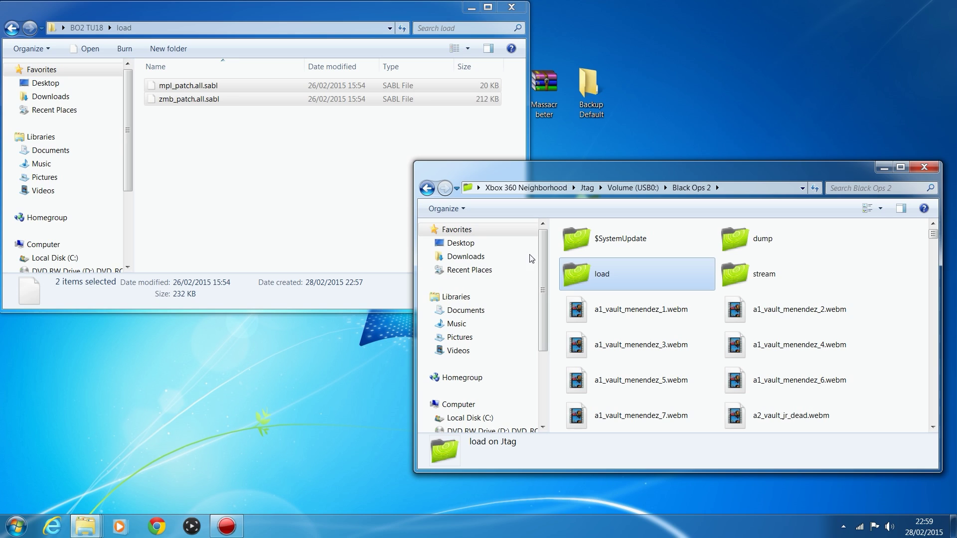
# - Copy mpl_patch, zmb_patch and zmb_patch_ui .all.sabs into the console's stream folder, overwriting them
pyautogui.doubleClick(761, 277)
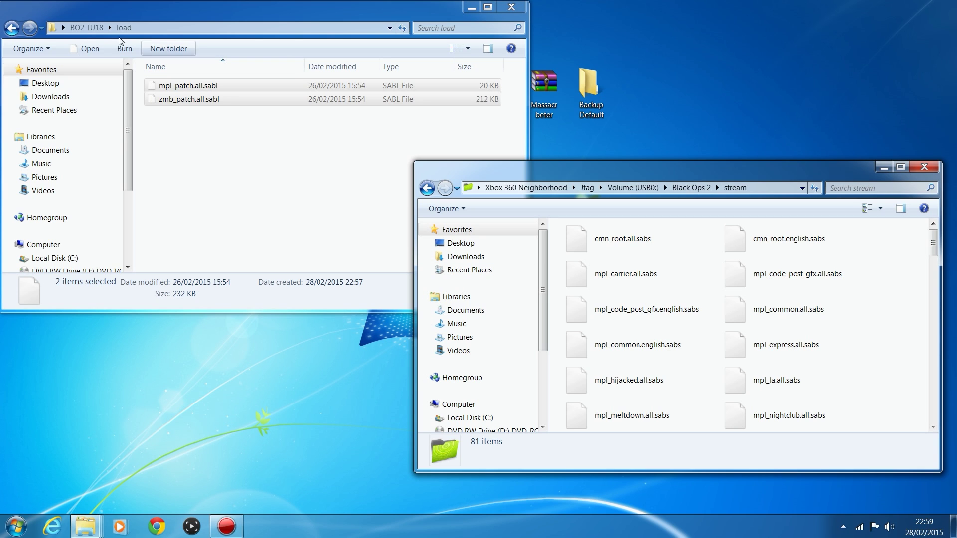
pyautogui.click(12, 28)
pyautogui.doubleClick(169, 99)
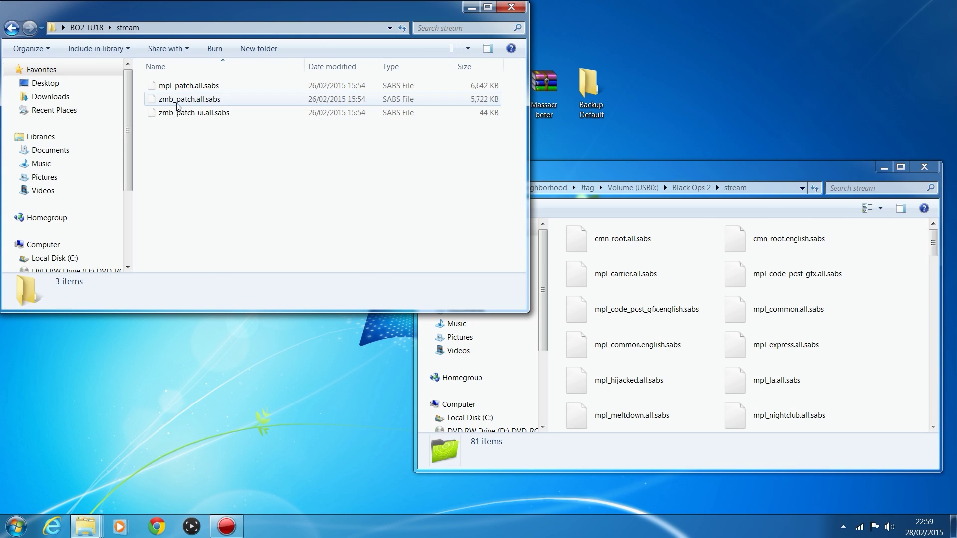
pyautogui.moveTo(188, 171); pyautogui.dragTo(301, 82)
pyautogui.moveTo(171, 101); pyautogui.dragTo(921, 293)
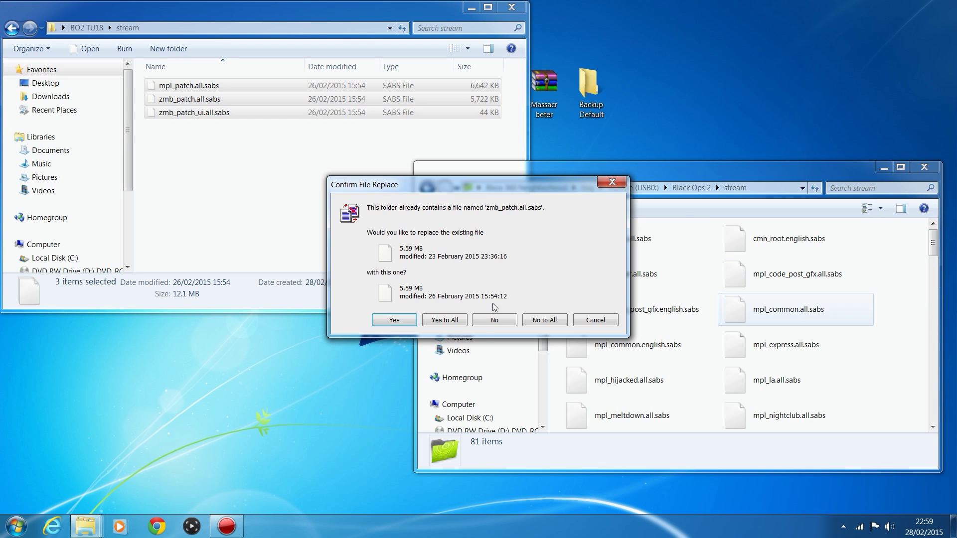
pyautogui.click(454, 322)
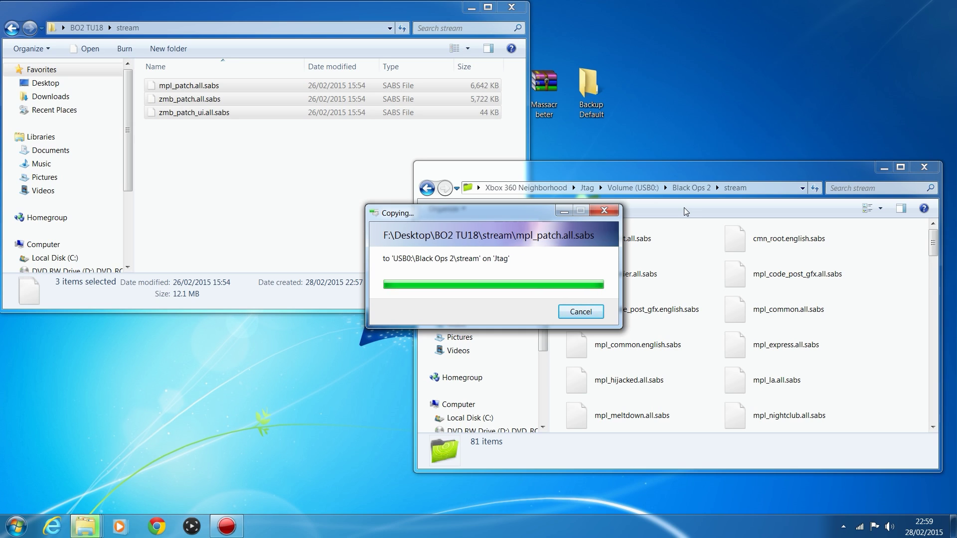
pyautogui.click(689, 187)
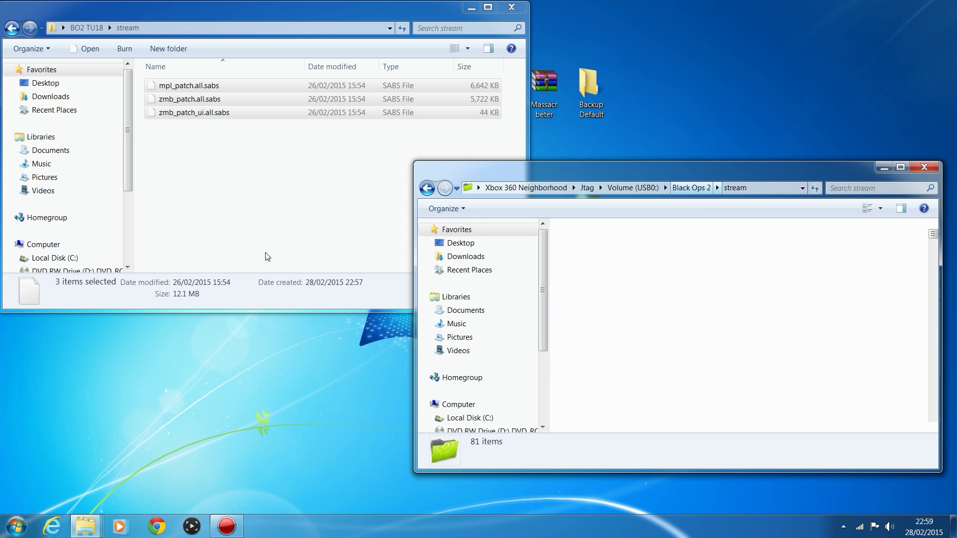
# - Copy the 38 .ff files from common_patch_mp.ff to zm_transit_patch.ff into Black Ops 2, replacing all
pyautogui.click(87, 27)
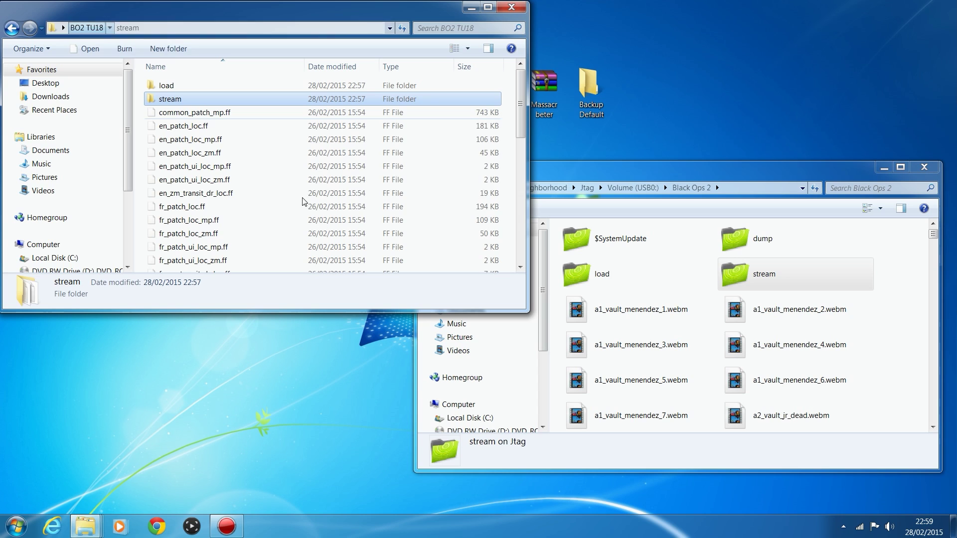
pyautogui.moveTo(507, 112); pyautogui.dragTo(371, 274)
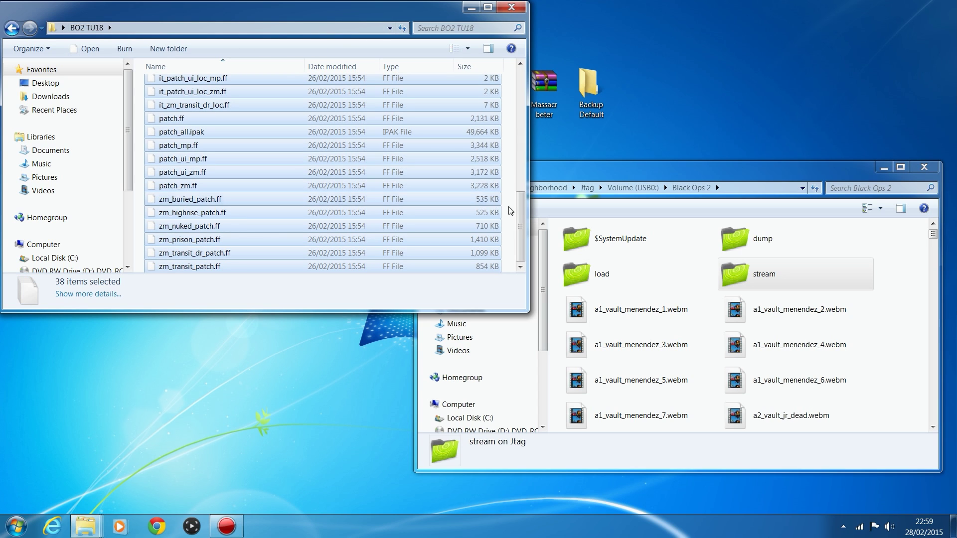
pyautogui.moveTo(520, 216); pyautogui.dragTo(522, 181)
pyautogui.scroll(-3, 518, 185)
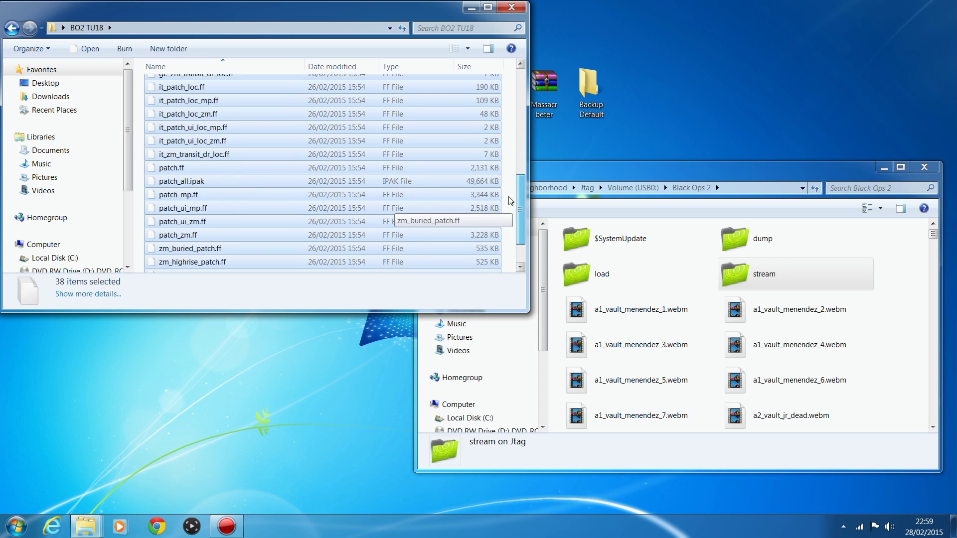
pyautogui.scroll(7, 509, 190)
pyautogui.scroll(-5, 498, 159)
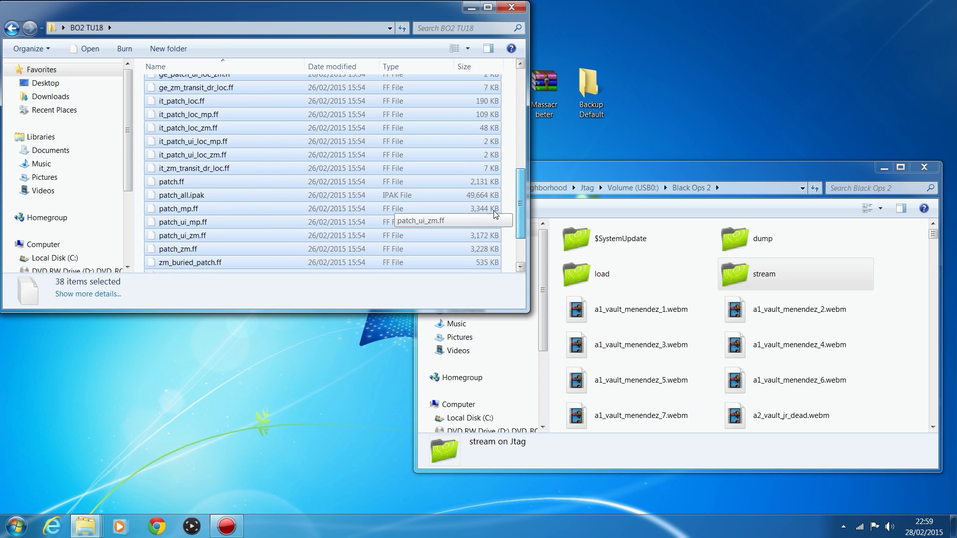
pyautogui.scroll(5, 488, 124)
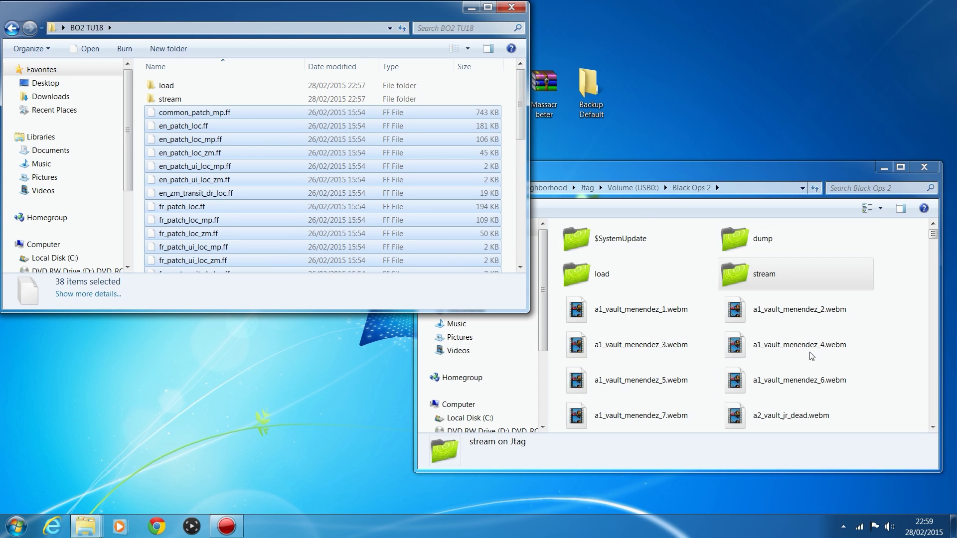
pyautogui.moveTo(251, 192); pyautogui.dragTo(924, 352)
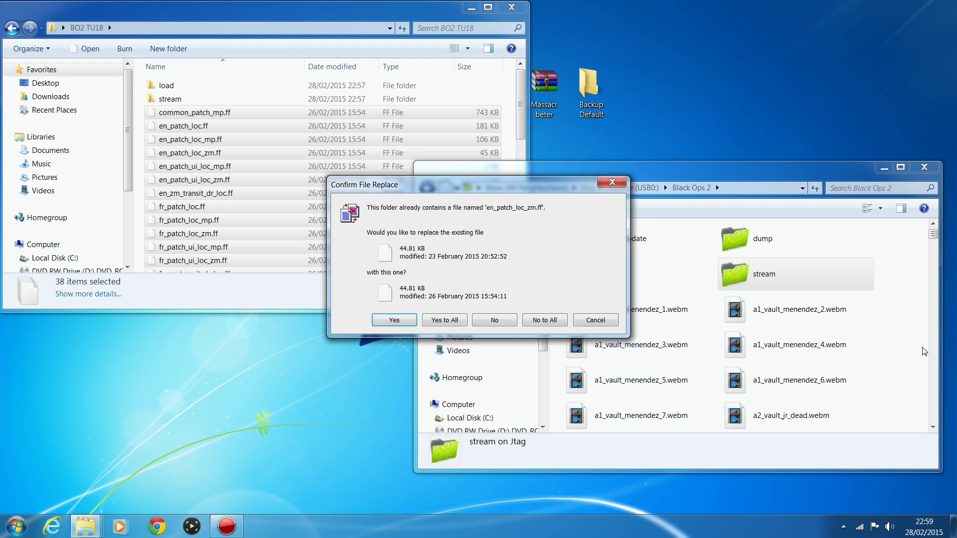
pyautogui.click(461, 323)
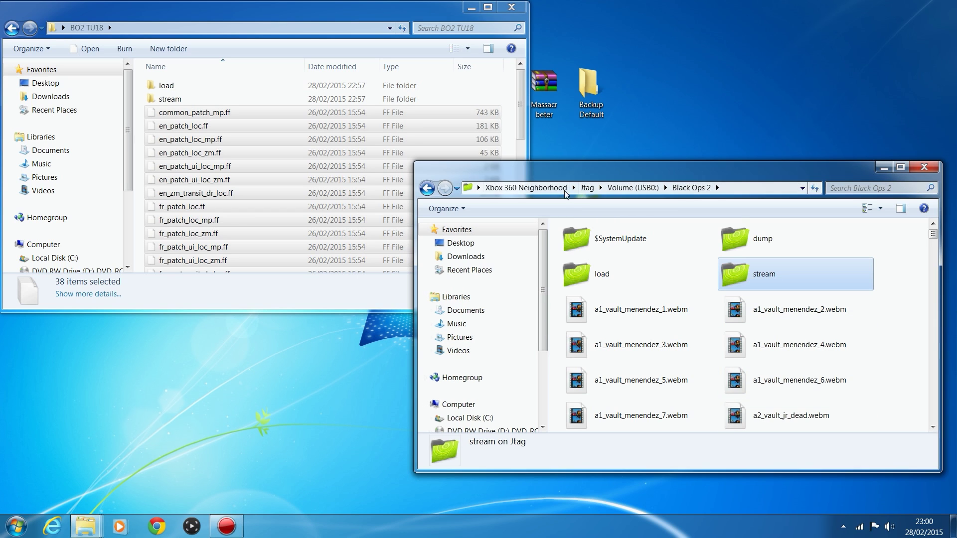
# - Close the BO2 TU18 window and arrange the Black Ops 2 window beside the desktop files
pyautogui.click(896, 326)
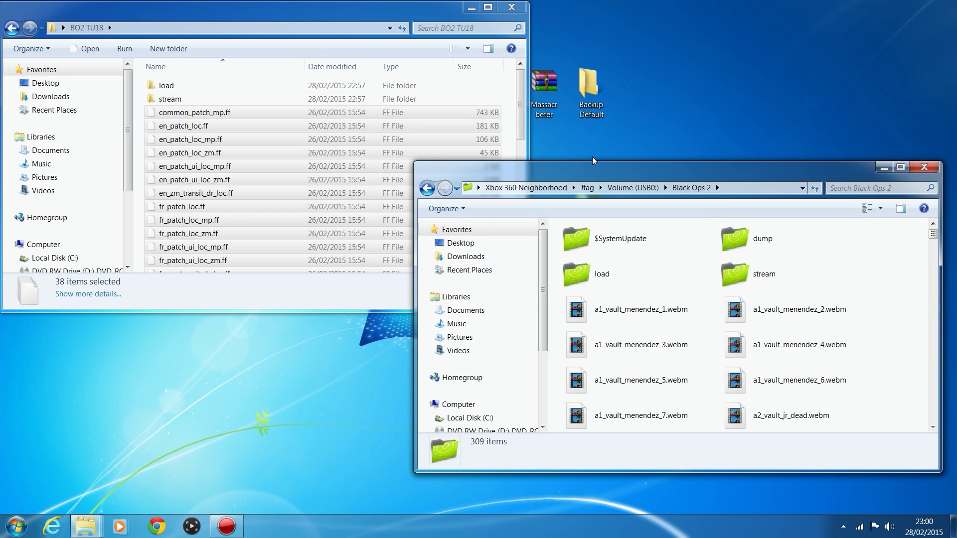
pyautogui.moveTo(251, 12); pyautogui.dragTo(259, 72)
pyautogui.hotkey('alt', 'F4')
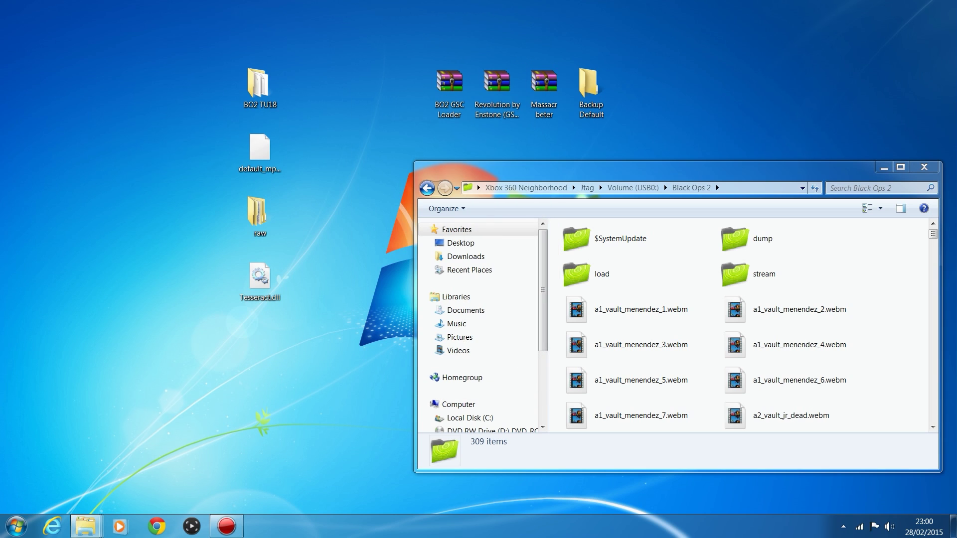
pyautogui.moveTo(527, 172); pyautogui.dragTo(444, 151)
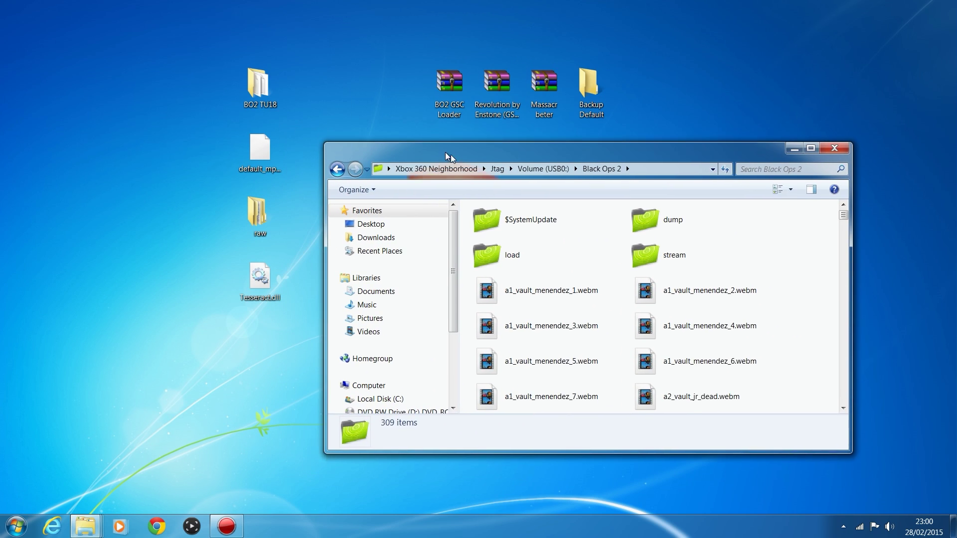
pyautogui.moveTo(263, 109); pyautogui.dragTo(122, 112)
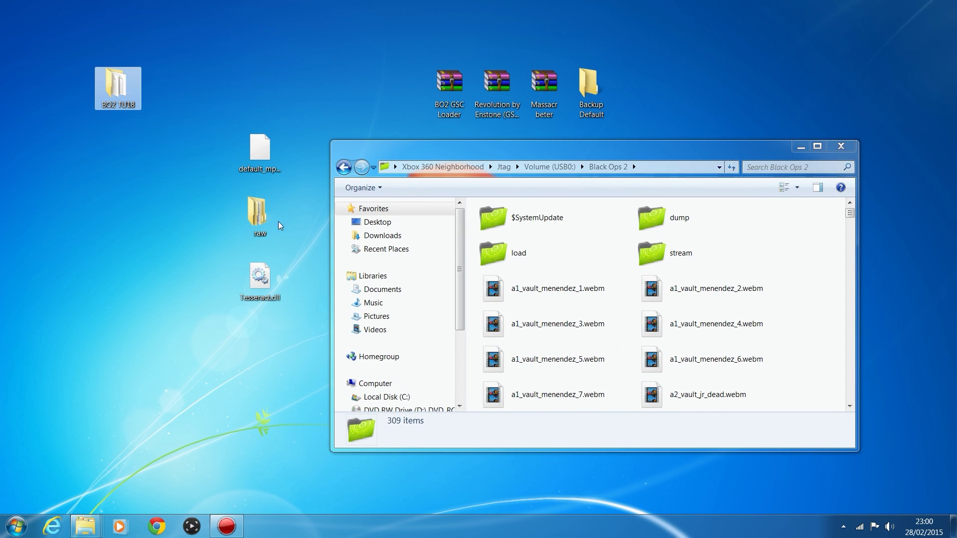
pyautogui.click(258, 160)
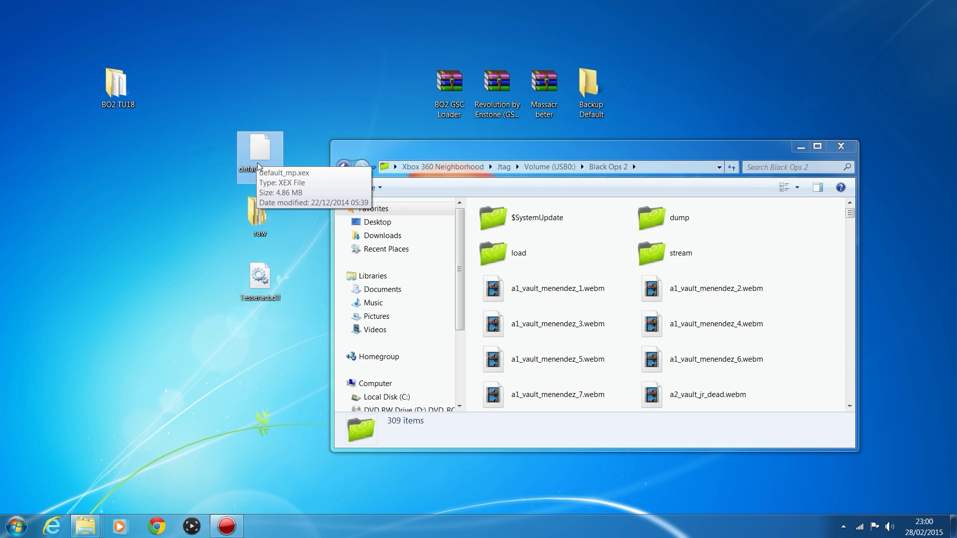
pyautogui.moveTo(648, 145); pyautogui.dragTo(647, 132)
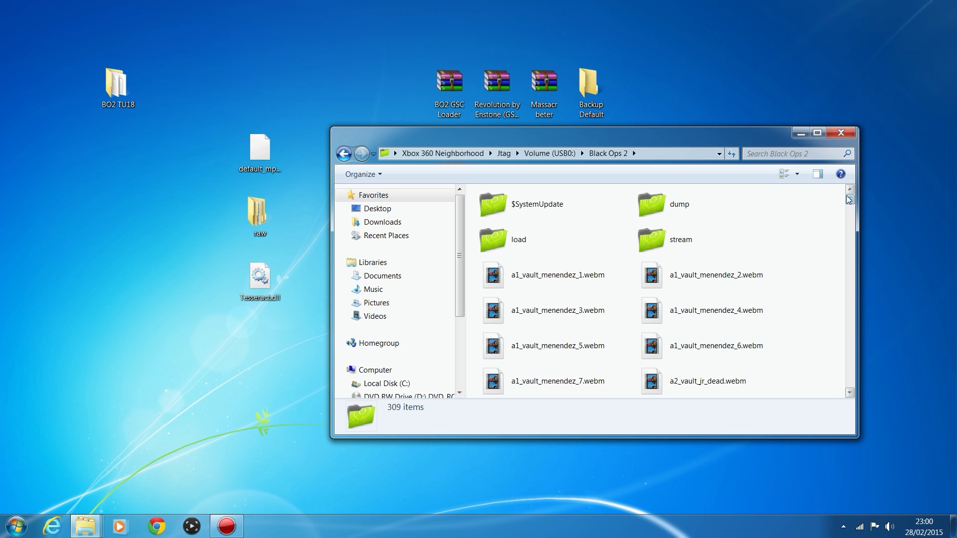
pyautogui.moveTo(849, 202); pyautogui.dragTo(851, 237)
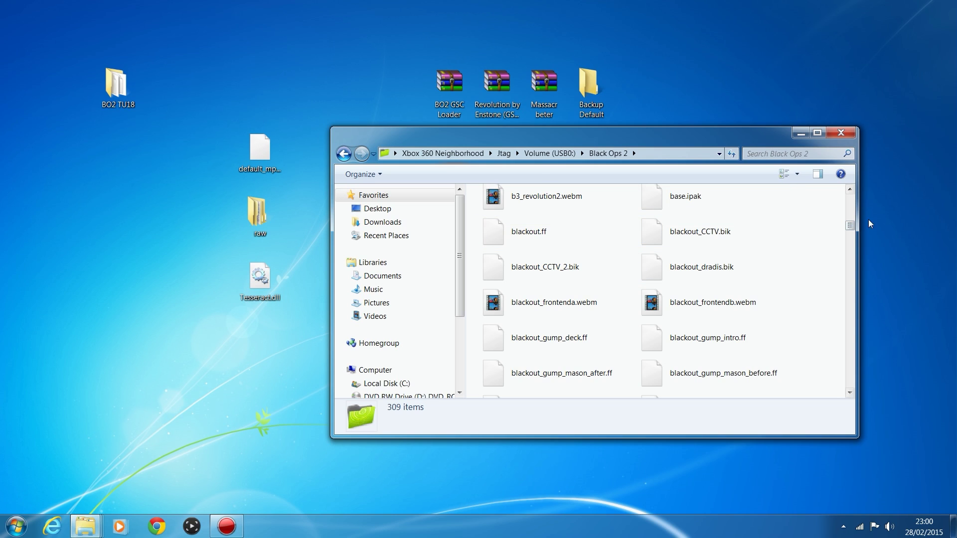
pyautogui.moveTo(852, 225); pyautogui.dragTo(850, 251)
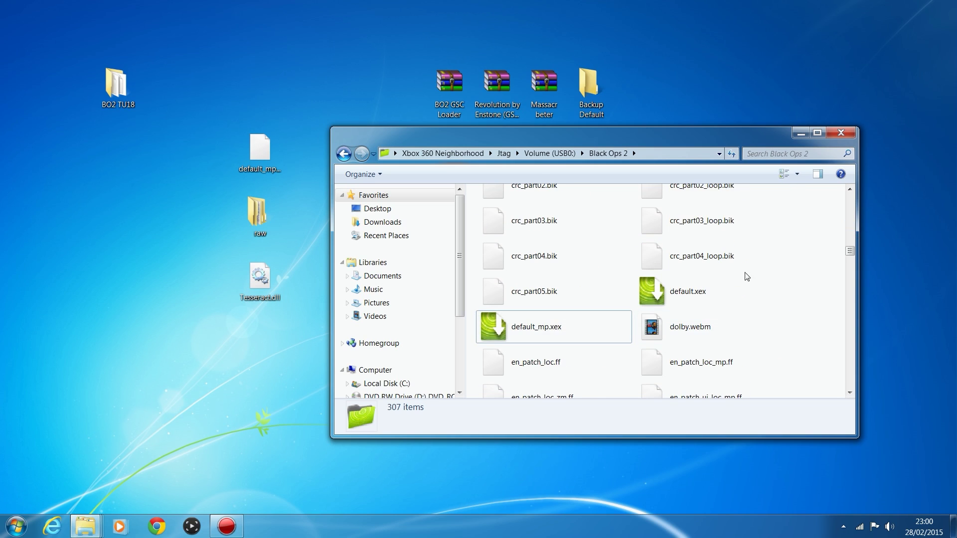
# - Back up the console's default_mp.xex into the Backup Default folder and verify it arrived
pyautogui.click(516, 339)
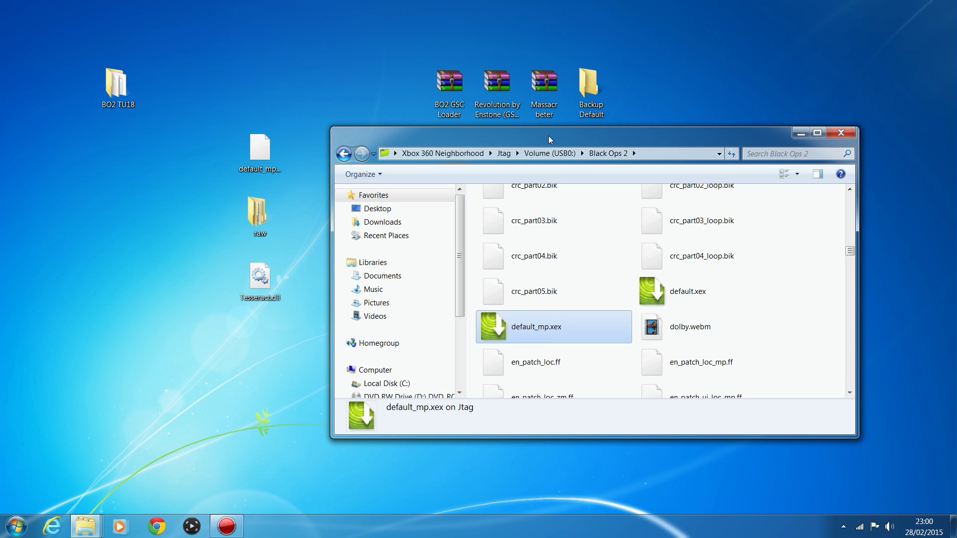
pyautogui.moveTo(548, 136); pyautogui.dragTo(538, 149)
pyautogui.moveTo(493, 343); pyautogui.dragTo(589, 97)
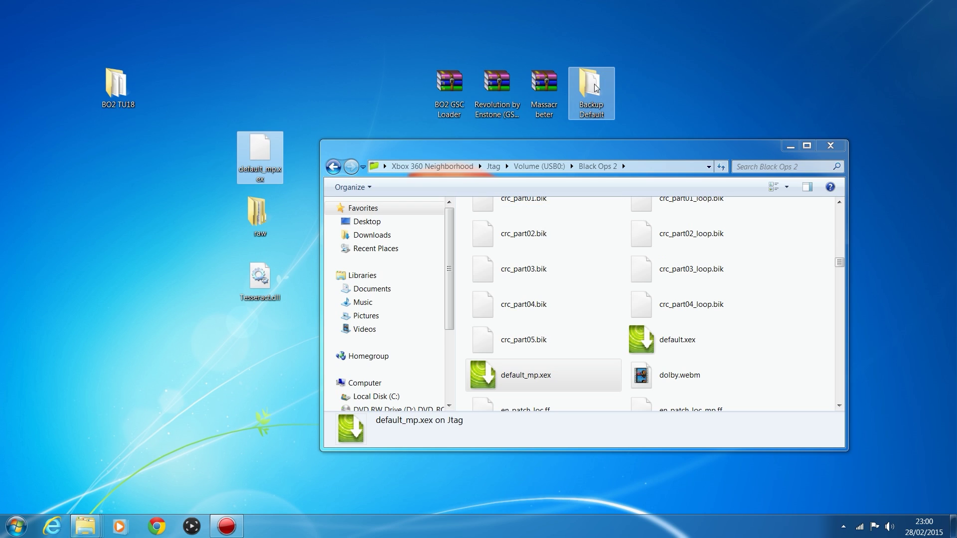
pyautogui.doubleClick(591, 86)
pyautogui.click(855, 152)
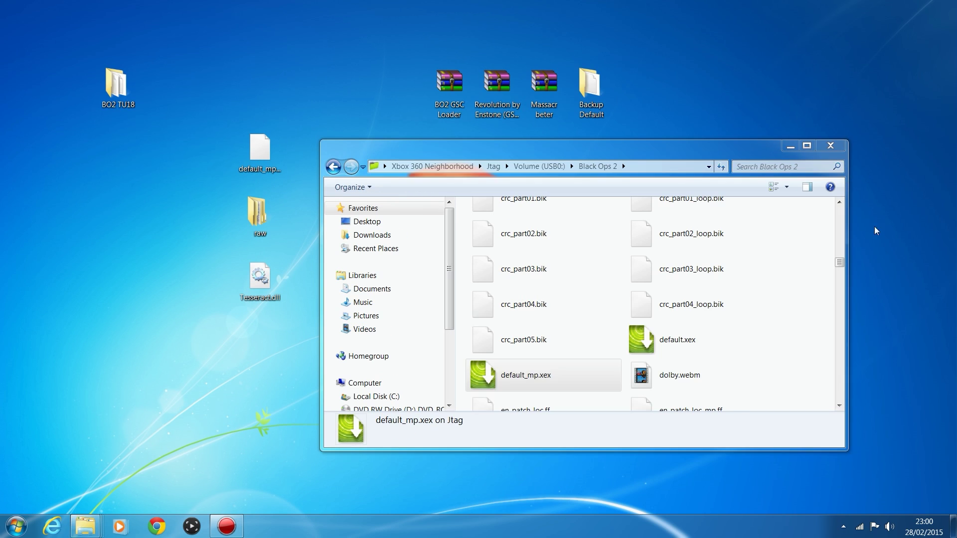
# - Replace the console's default_mp.xex with the desktop copy
pyautogui.moveTo(471, 153); pyautogui.dragTo(516, 108)
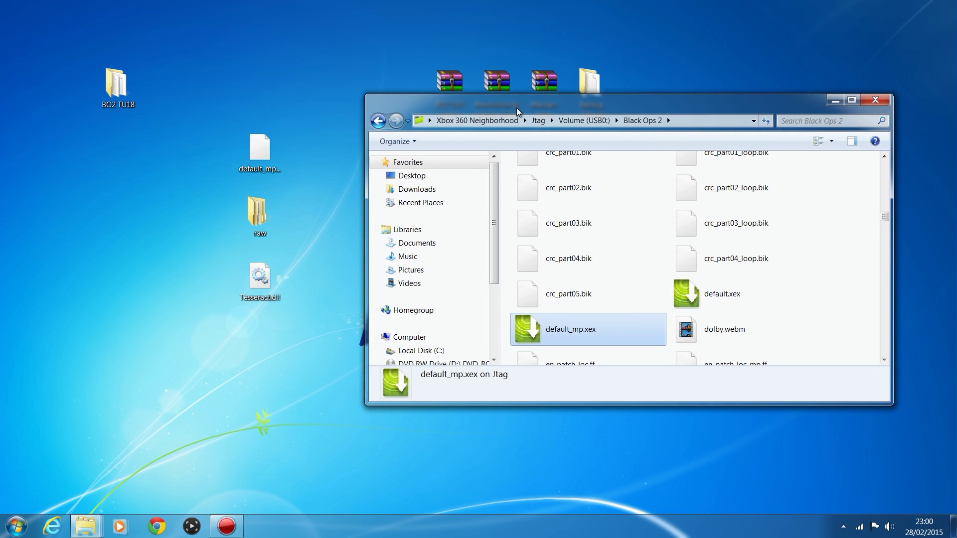
pyautogui.click(255, 157)
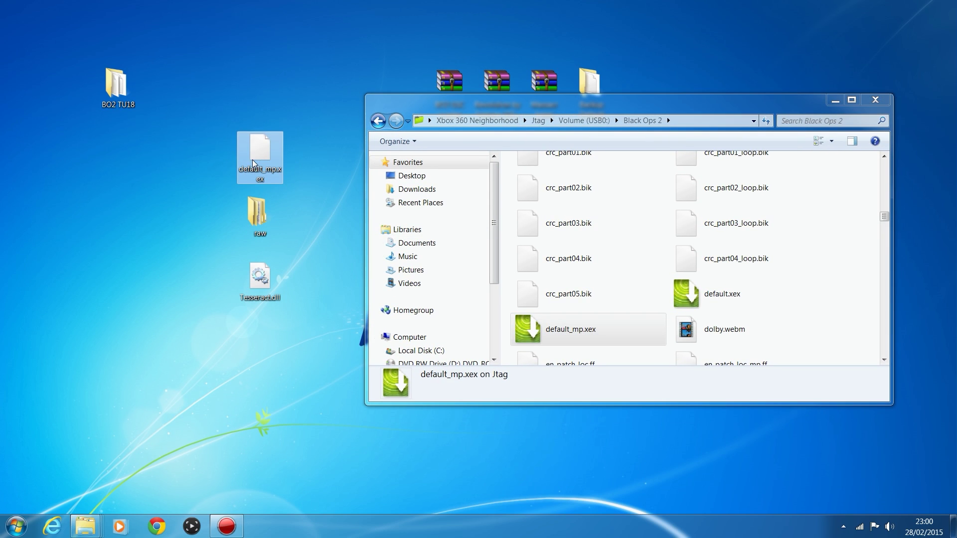
pyautogui.moveTo(253, 163); pyautogui.dragTo(859, 268)
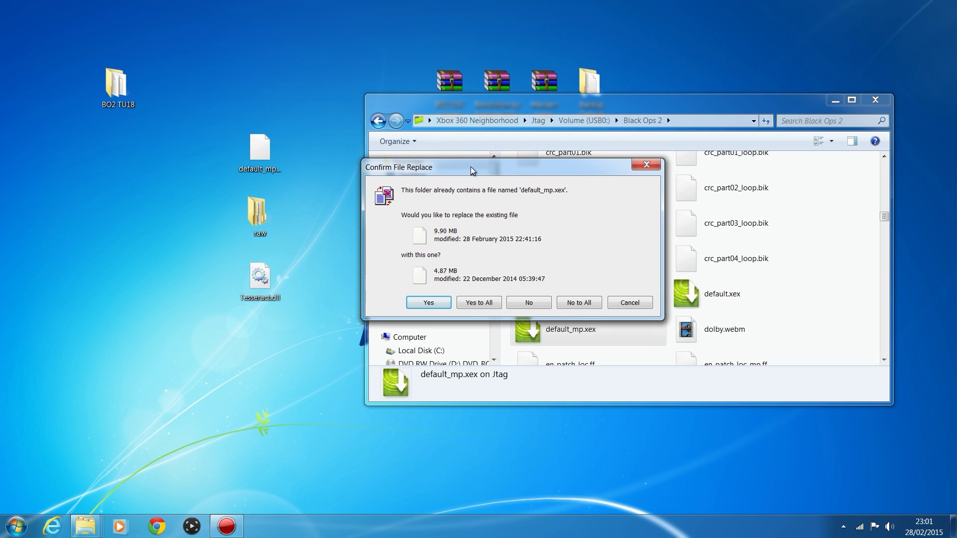
pyautogui.click(428, 302)
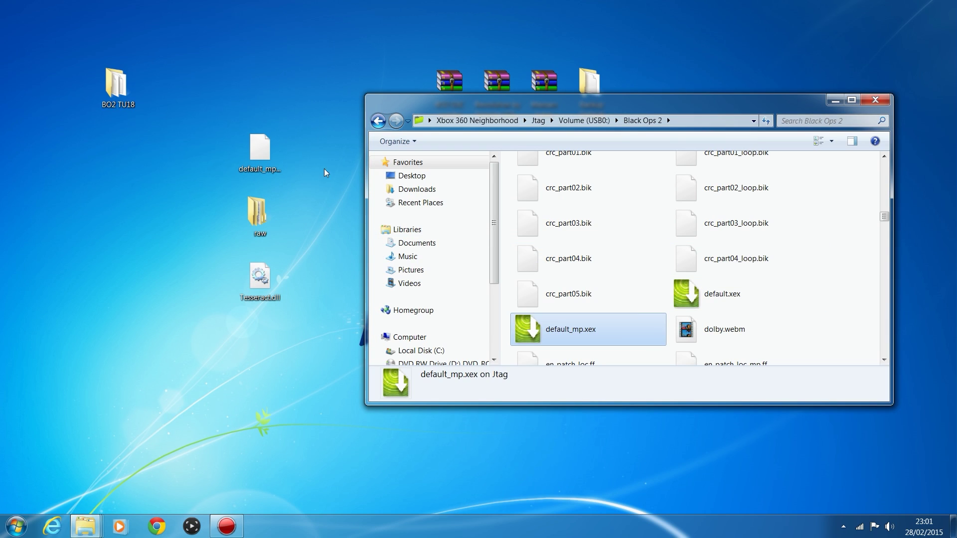
# - Copy Tesseract.dll from the desktop into the console's Black Ops 2 folder, replacing the existing file
pyautogui.click(280, 297)
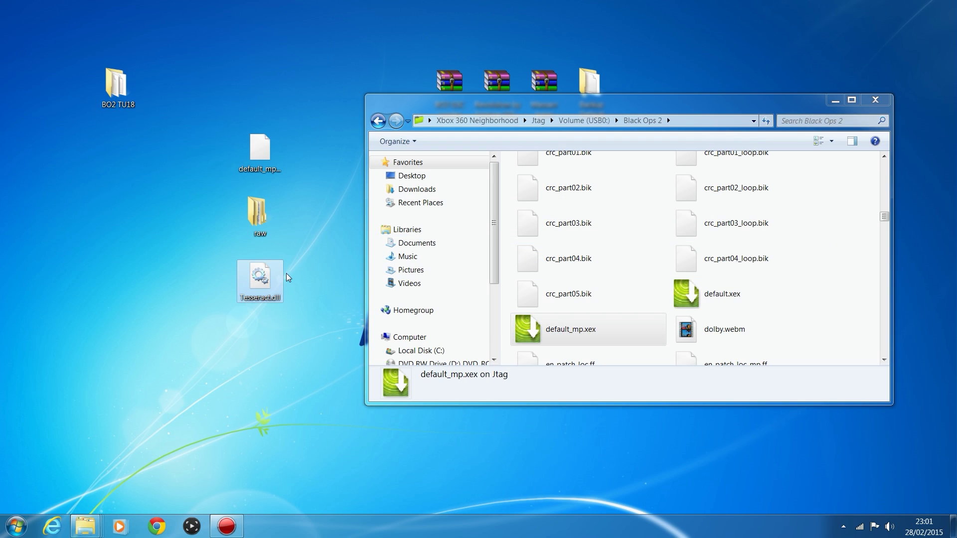
pyautogui.moveTo(273, 281); pyautogui.dragTo(850, 252)
pyautogui.click(405, 321)
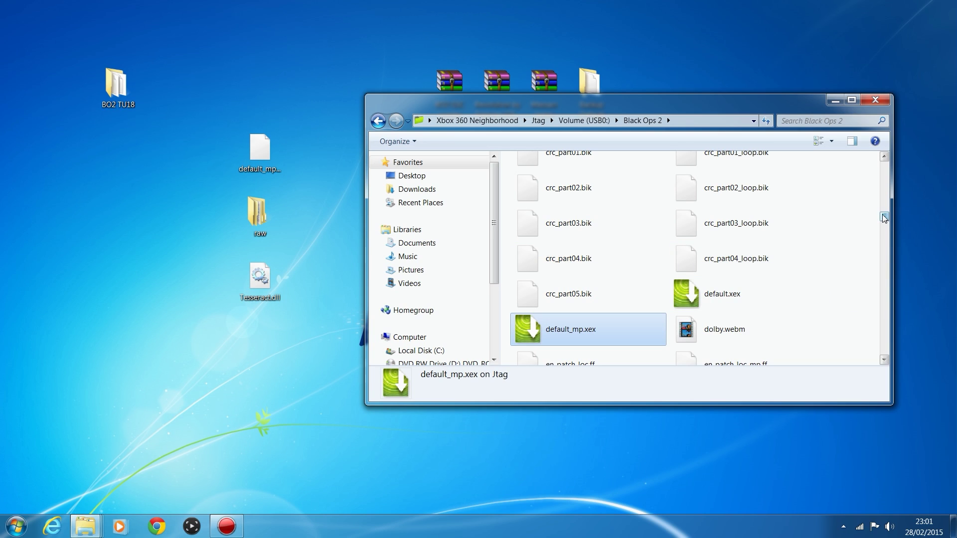
pyautogui.scroll(10, 722, 215)
pyautogui.click(259, 279)
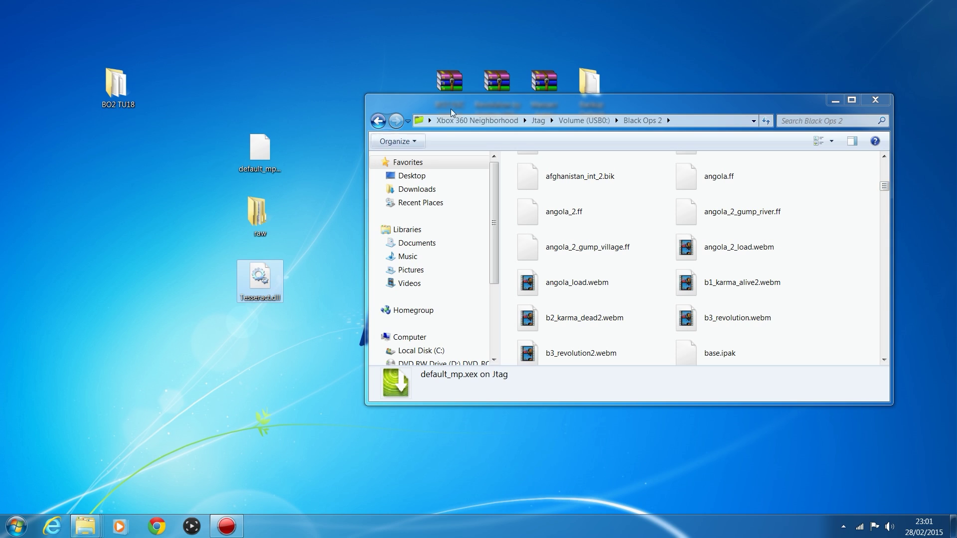
# - Shift the console folder window aside and drag default_mp.xex and Tesseract.dll up to the top row
pyautogui.moveTo(513, 106); pyautogui.dragTo(538, 146)
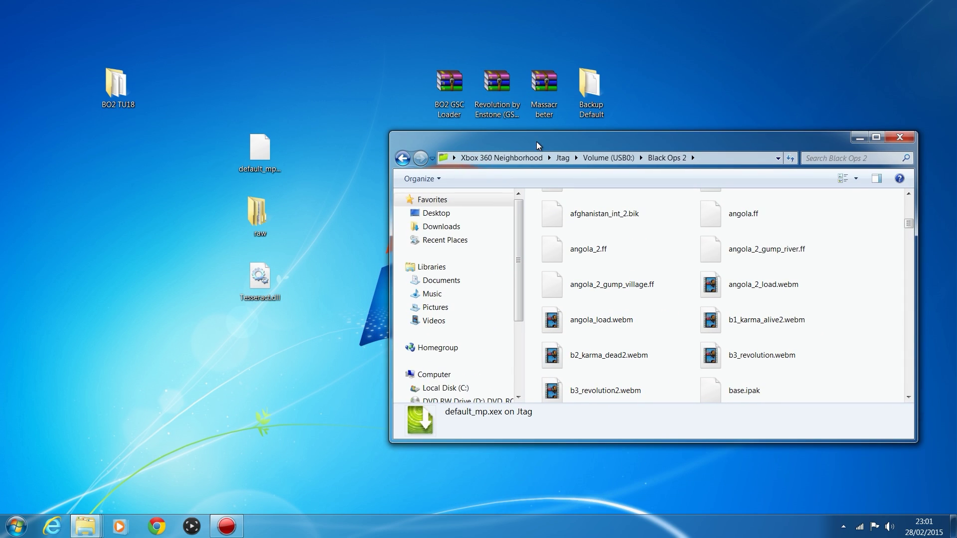
pyautogui.moveTo(260, 150); pyautogui.dragTo(262, 85)
pyautogui.moveTo(259, 277); pyautogui.dragTo(301, 162)
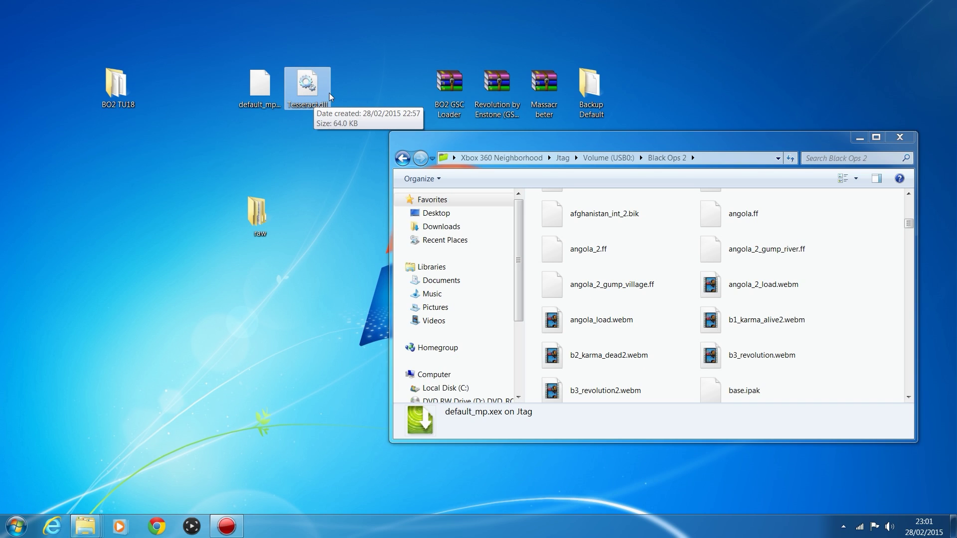
# - Select the default_mp.xex and Tesseract.dll icons together and scroll the console folder to the top
pyautogui.moveTo(232, 145); pyautogui.dragTo(347, 49)
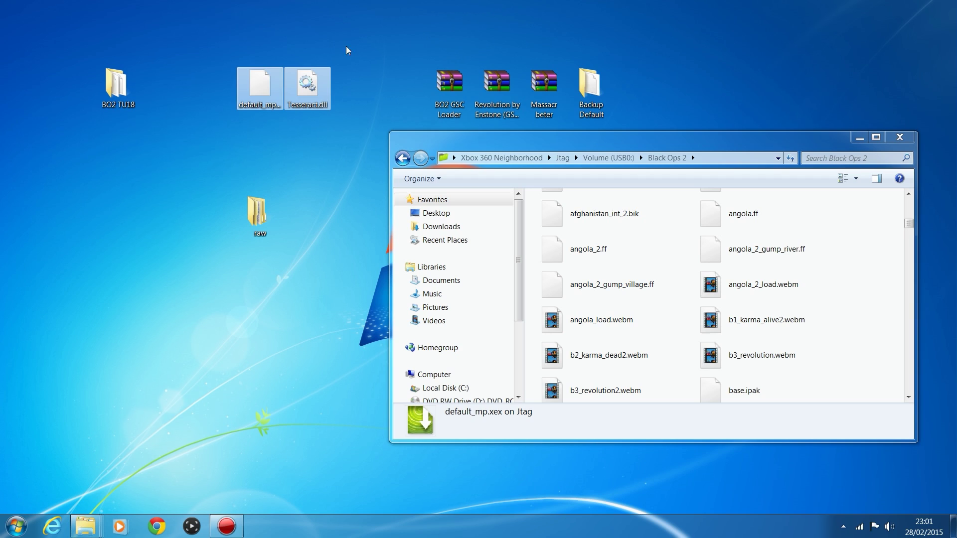
pyautogui.moveTo(211, 45); pyautogui.dragTo(355, 110)
pyautogui.moveTo(209, 60); pyautogui.dragTo(279, 115)
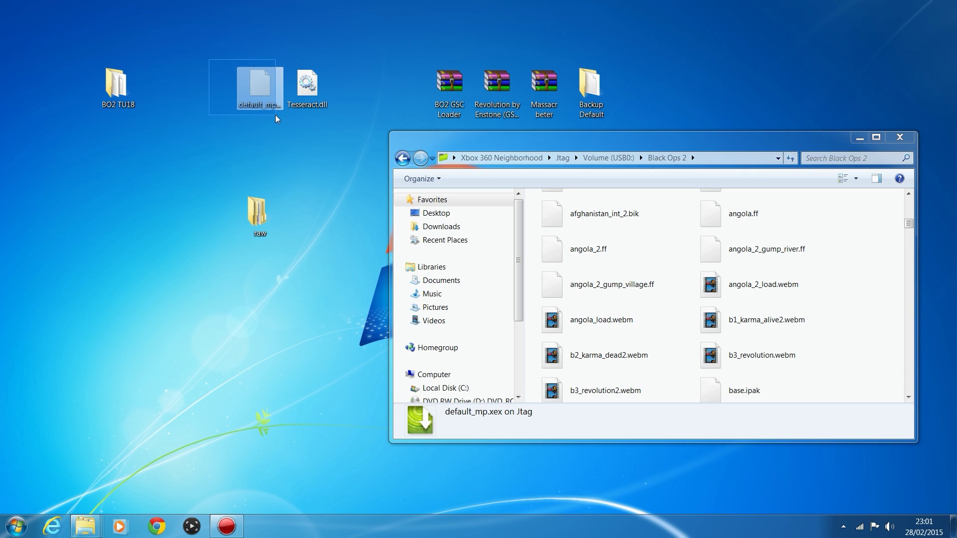
pyautogui.moveTo(288, 97); pyautogui.dragTo(348, 126)
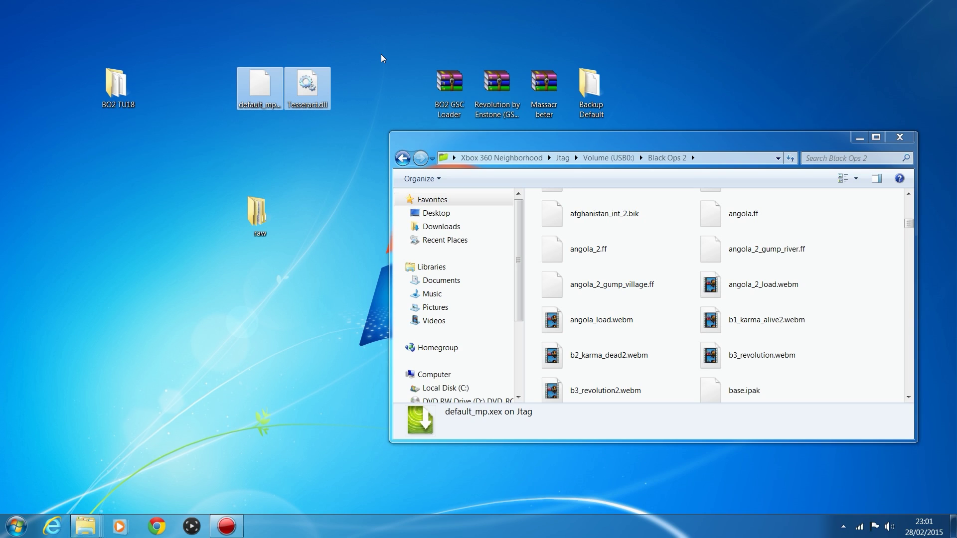
pyautogui.moveTo(612, 145); pyautogui.dragTo(592, 146)
pyautogui.moveTo(219, 132); pyautogui.dragTo(348, 52)
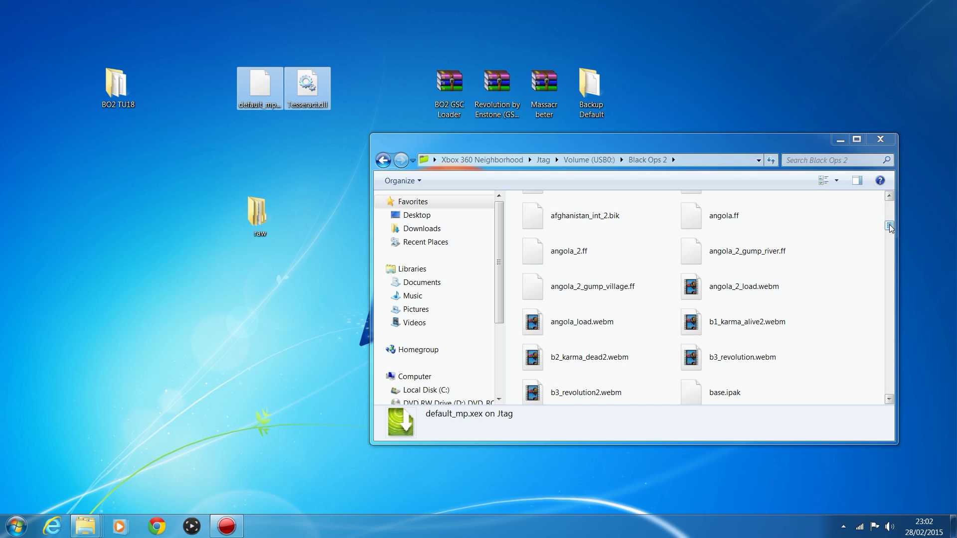
pyautogui.moveTo(889, 224); pyautogui.dragTo(889, 199)
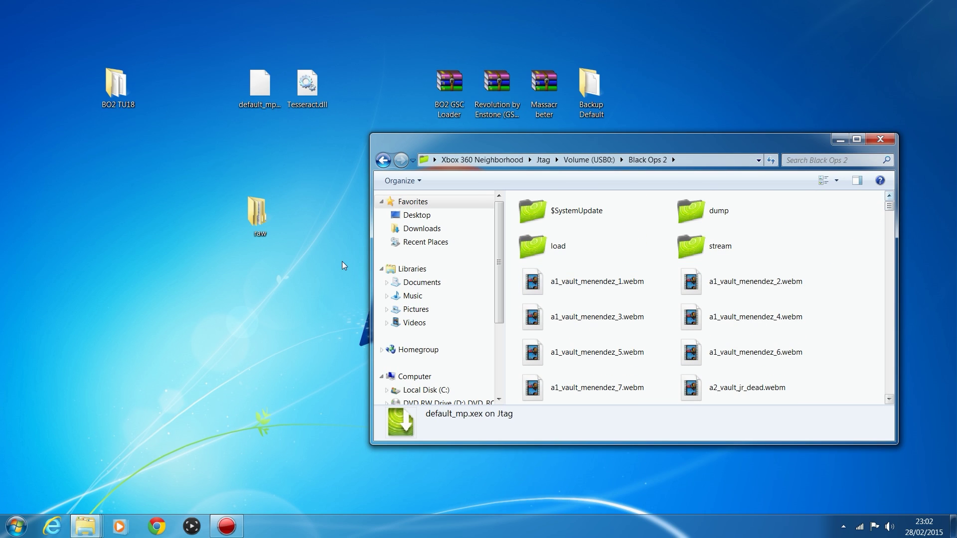
# - Open the desktop raw folder and drill down through maps, mp and gametypes
pyautogui.click(278, 220)
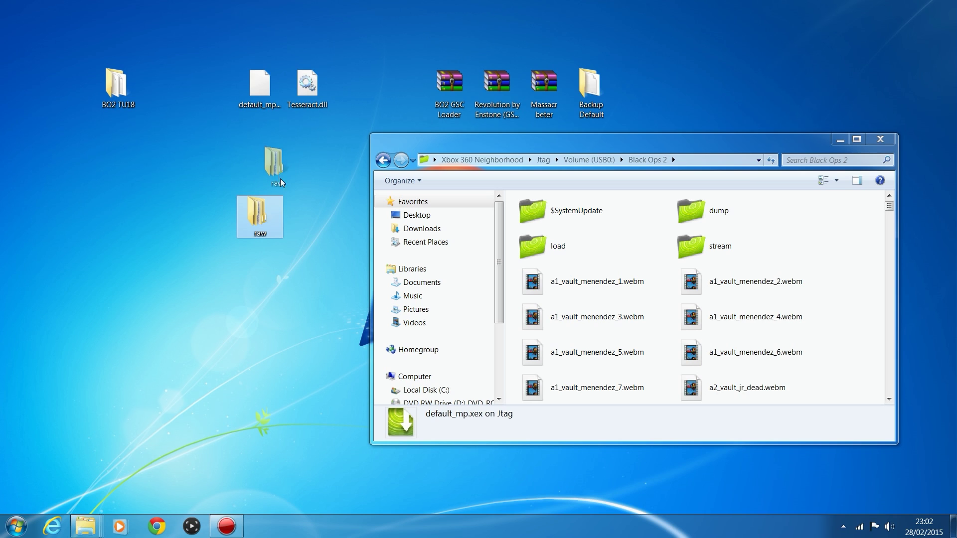
pyautogui.moveTo(253, 155); pyautogui.dragTo(261, 162)
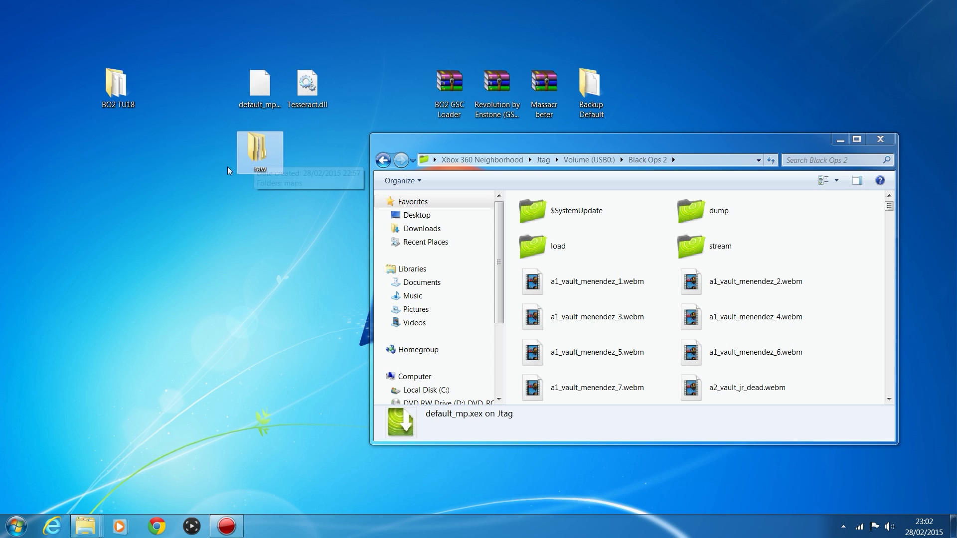
pyautogui.doubleClick(262, 143)
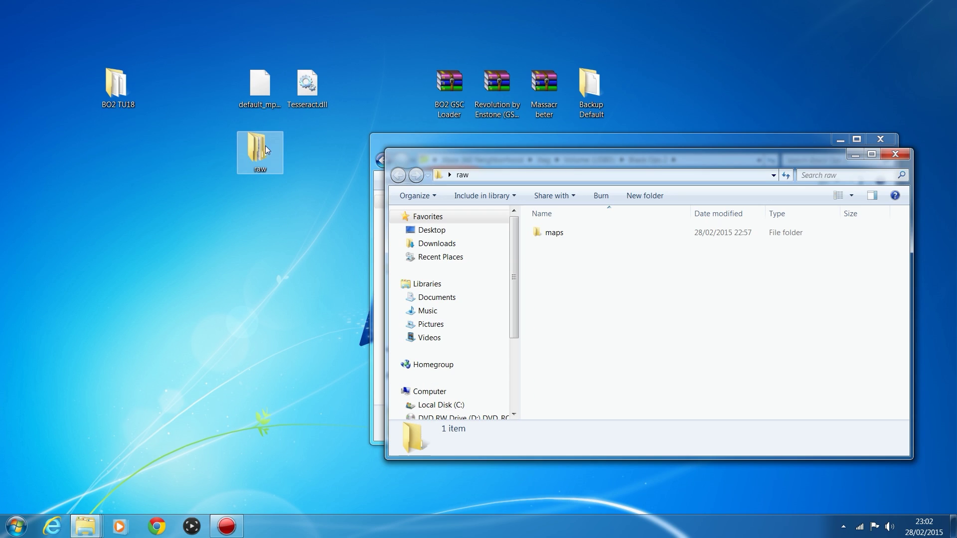
pyautogui.moveTo(563, 164); pyautogui.dragTo(449, 168)
pyautogui.doubleClick(444, 237)
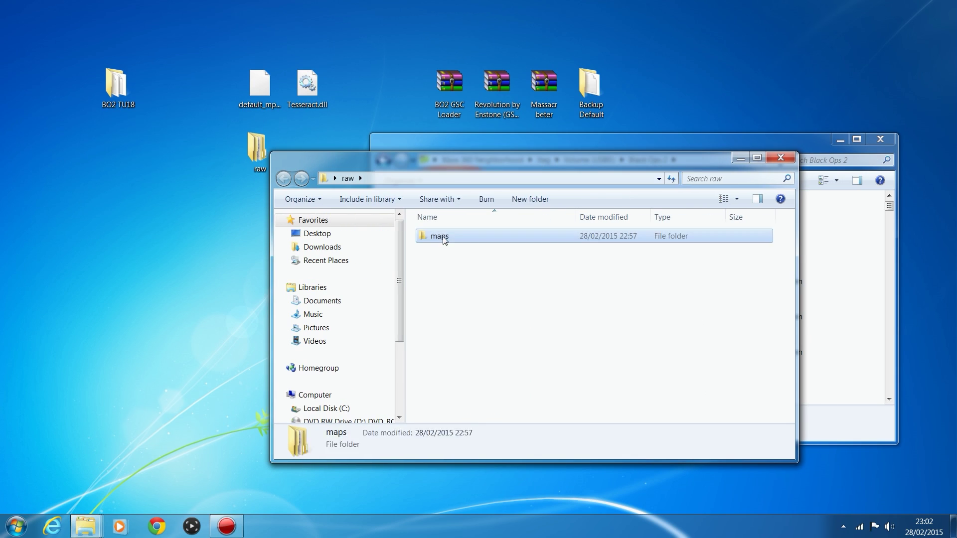
pyautogui.doubleClick(450, 240)
pyautogui.doubleClick(451, 244)
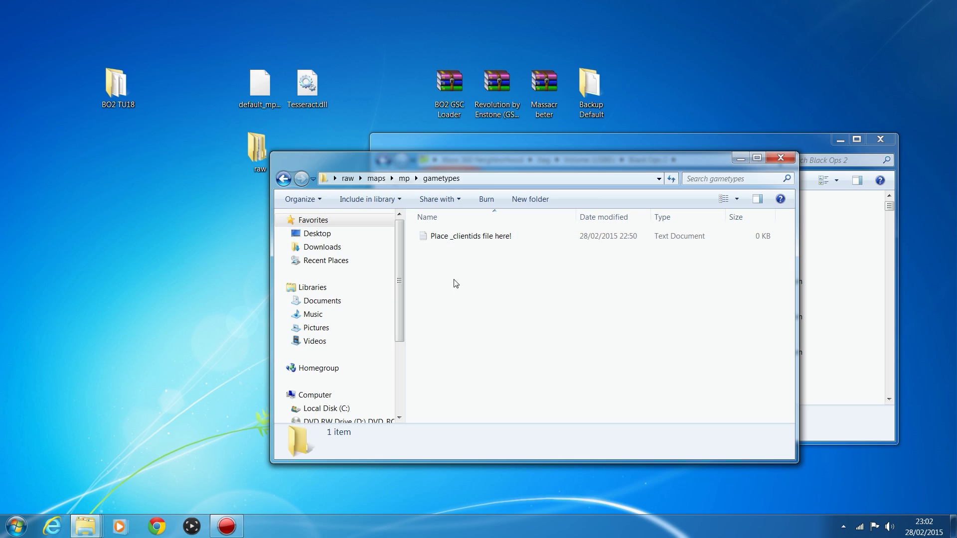
# - Select the 'Place _clientids file here!' note, reposition the window, and pick one mod archive
pyautogui.moveTo(437, 264); pyautogui.dragTo(647, 232)
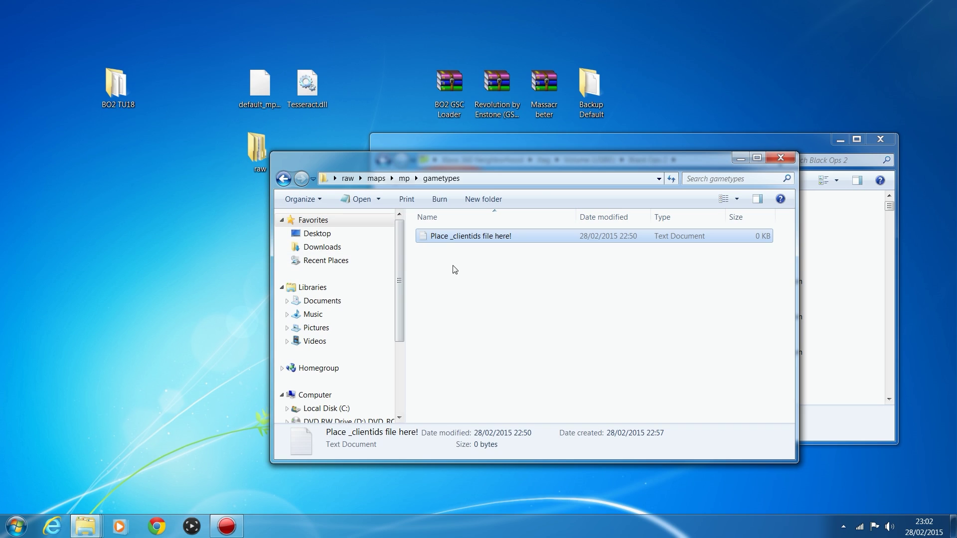
pyautogui.moveTo(439, 258); pyautogui.dragTo(580, 225)
pyautogui.moveTo(609, 151); pyautogui.dragTo(514, 181)
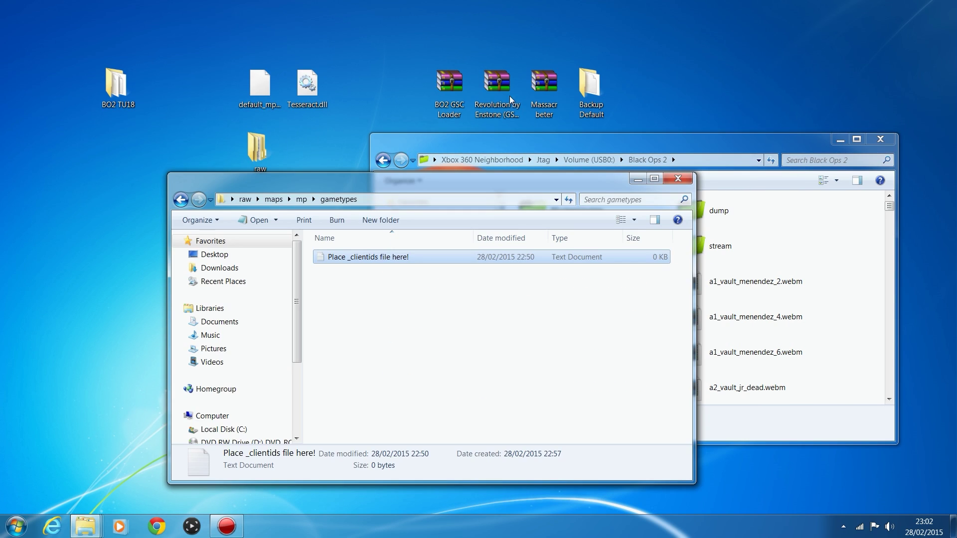
pyautogui.moveTo(509, 96); pyautogui.dragTo(550, 91)
pyautogui.click(547, 86)
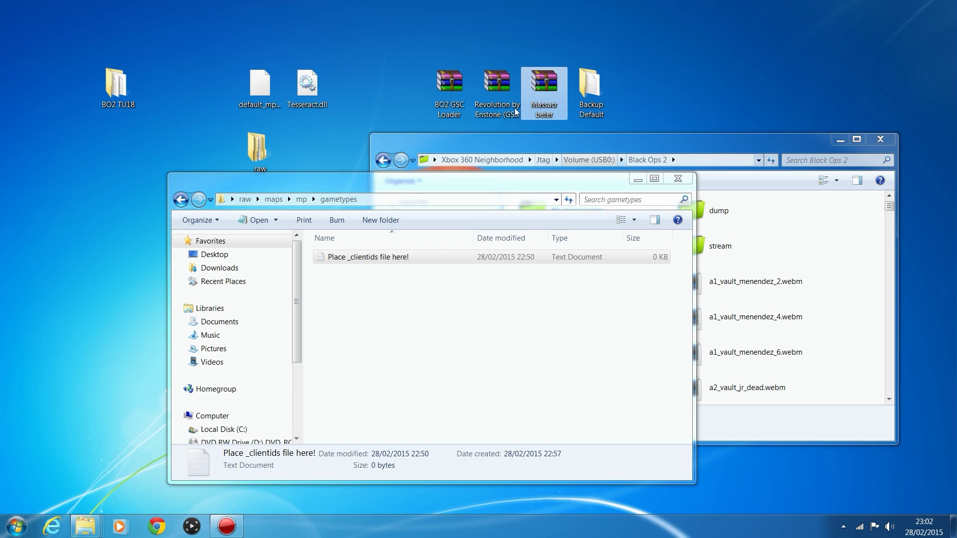
# - Open Revolution by Enstone (GSC).rar, try dragging _clientids.gsc out, then close the archive
pyautogui.doubleClick(497, 87)
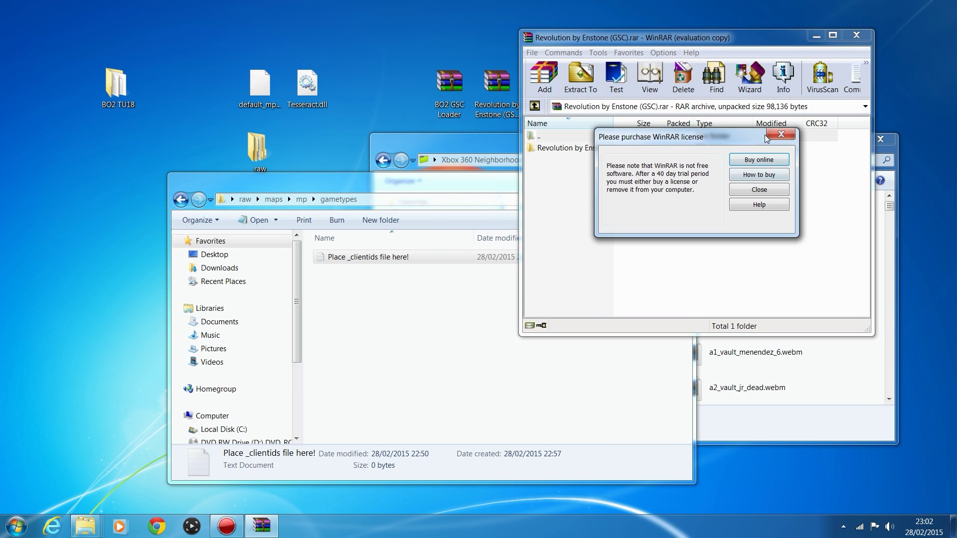
pyautogui.click(767, 136)
pyautogui.doubleClick(602, 148)
pyautogui.moveTo(603, 149); pyautogui.dragTo(515, 258)
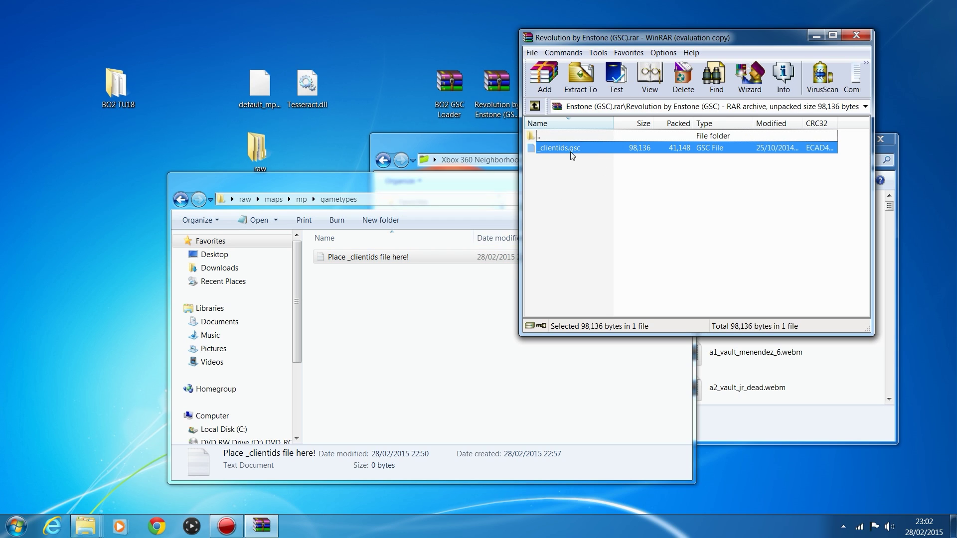
pyautogui.moveTo(611, 39); pyautogui.dragTo(371, 119)
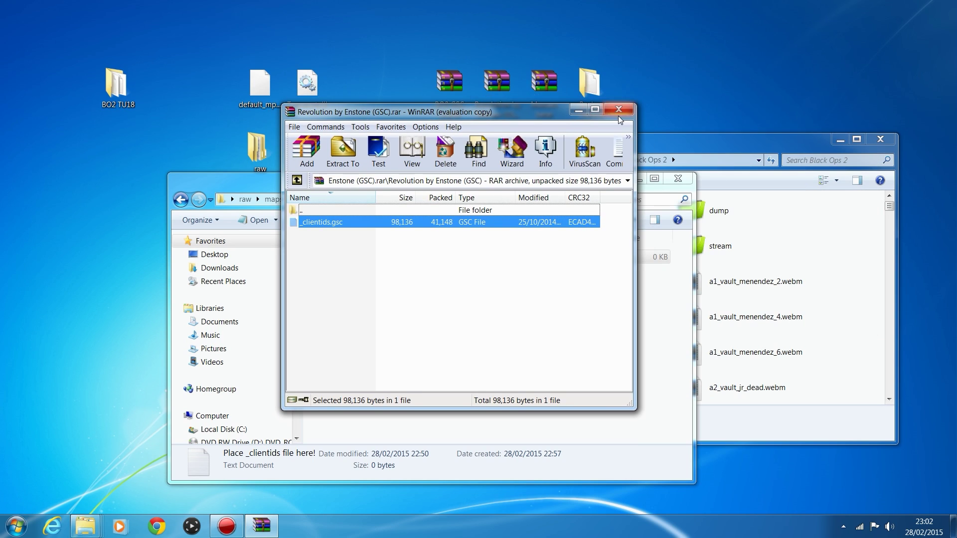
pyautogui.click(620, 115)
# - Open the Massacr beter archive, inspect its _clientids.gsc, and close it
pyautogui.doubleClick(539, 83)
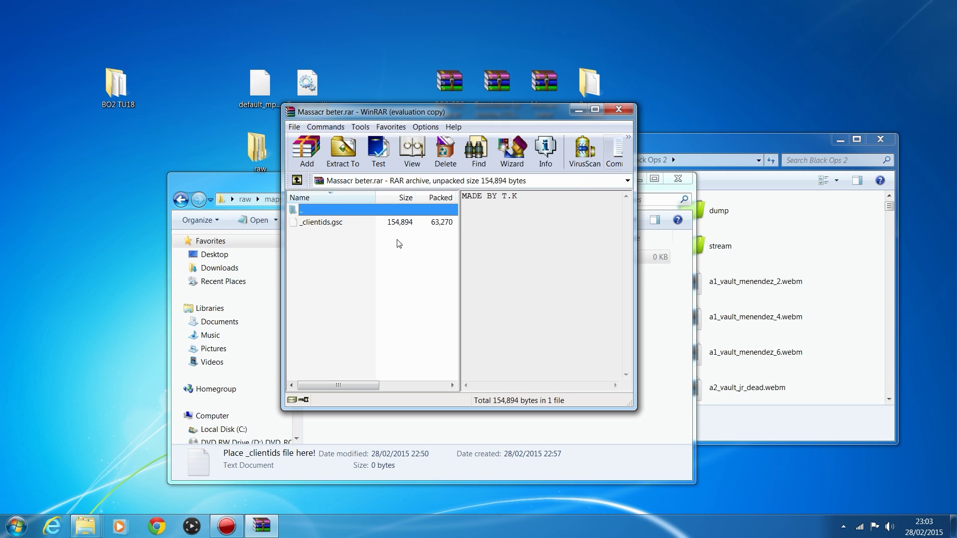
pyautogui.click(373, 223)
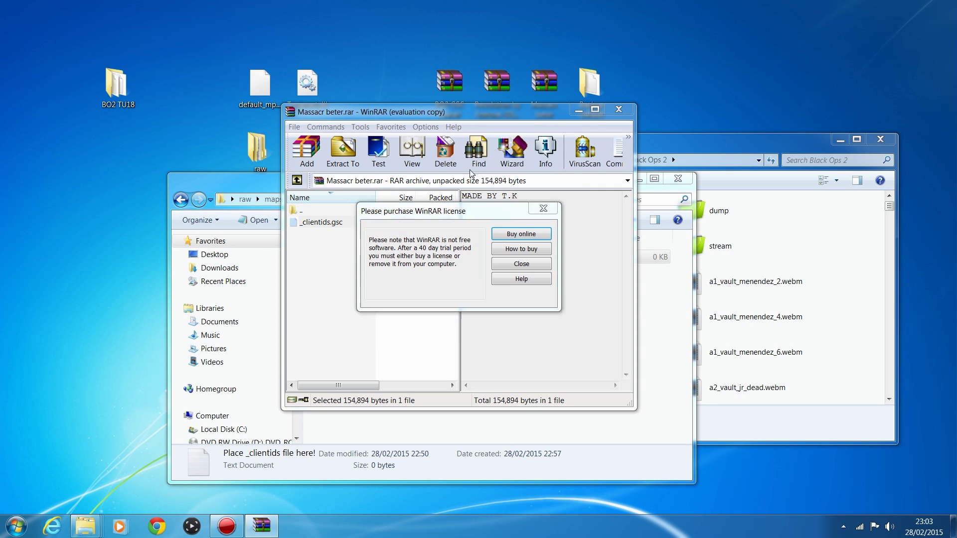
pyautogui.click(544, 209)
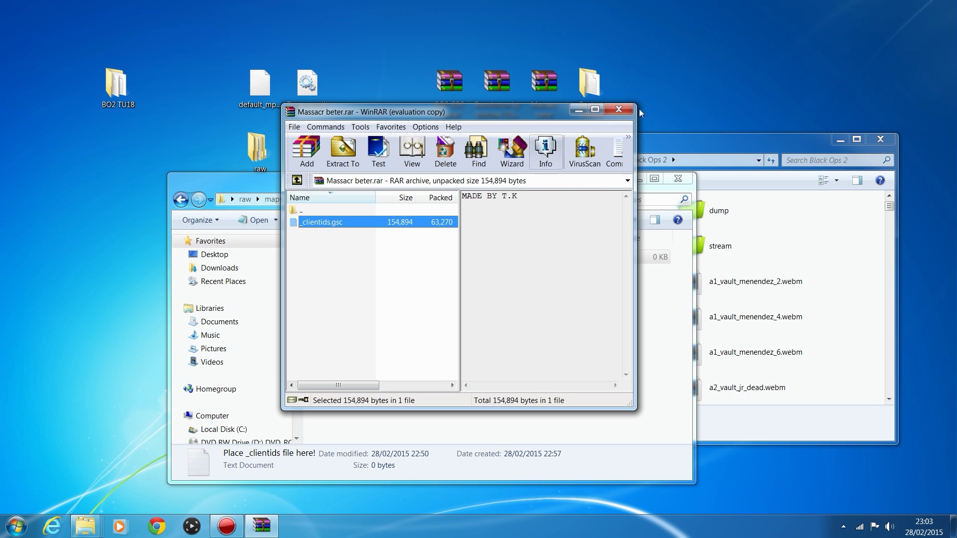
pyautogui.click(618, 110)
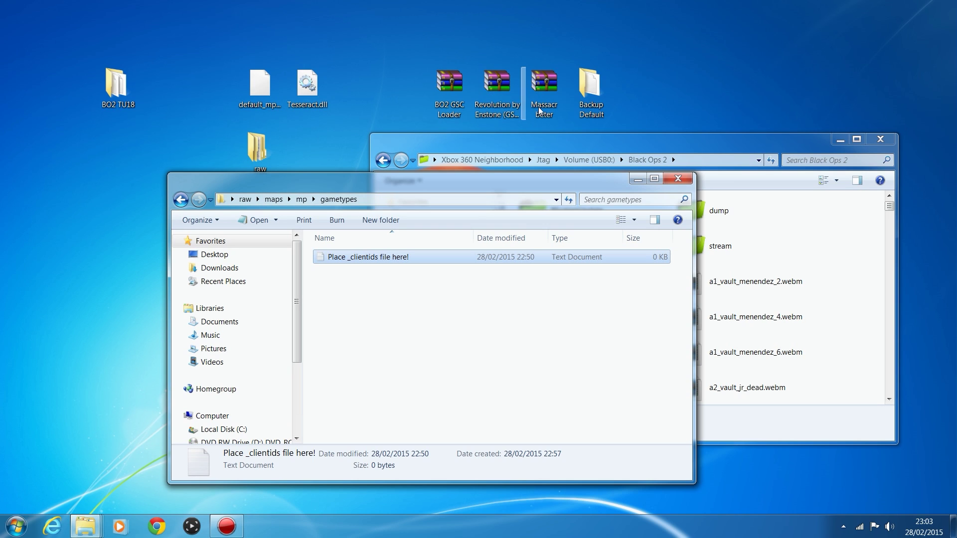
# - Reopen Revolution by Enstone (GSC).rar and extract _clientids.gsc into the raw\maps\mp\gametypes folder
pyautogui.doubleClick(497, 99)
pyautogui.moveTo(491, 114); pyautogui.dragTo(806, 73)
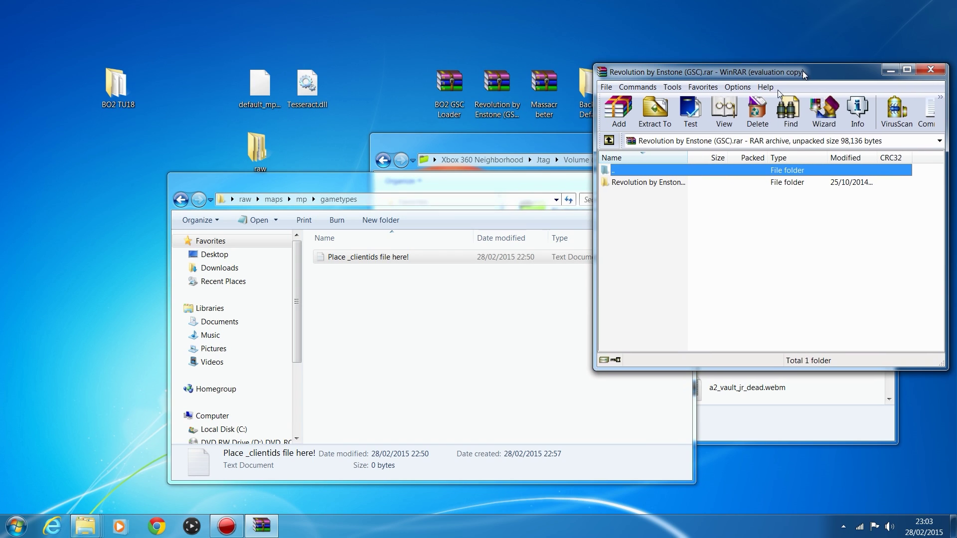
pyautogui.click(857, 167)
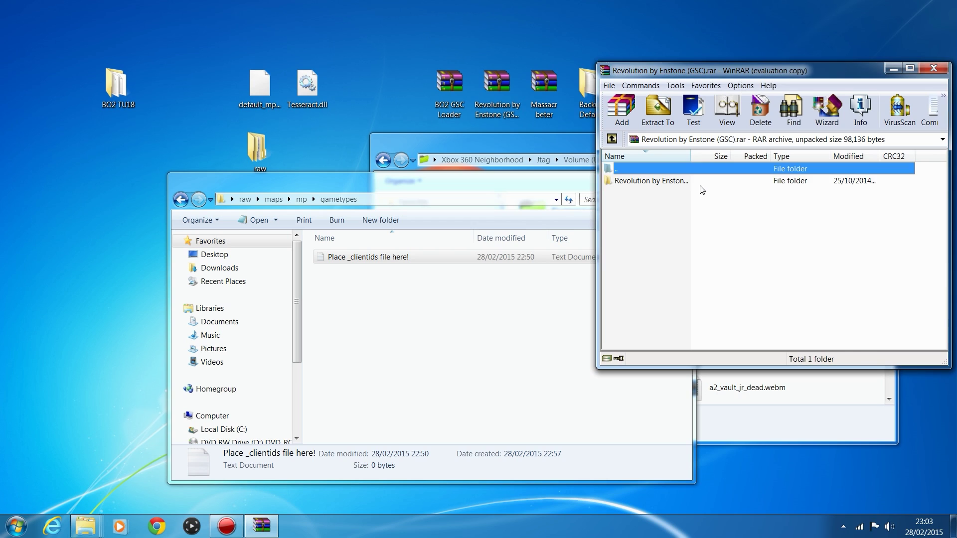
pyautogui.doubleClick(697, 180)
pyautogui.click(646, 182)
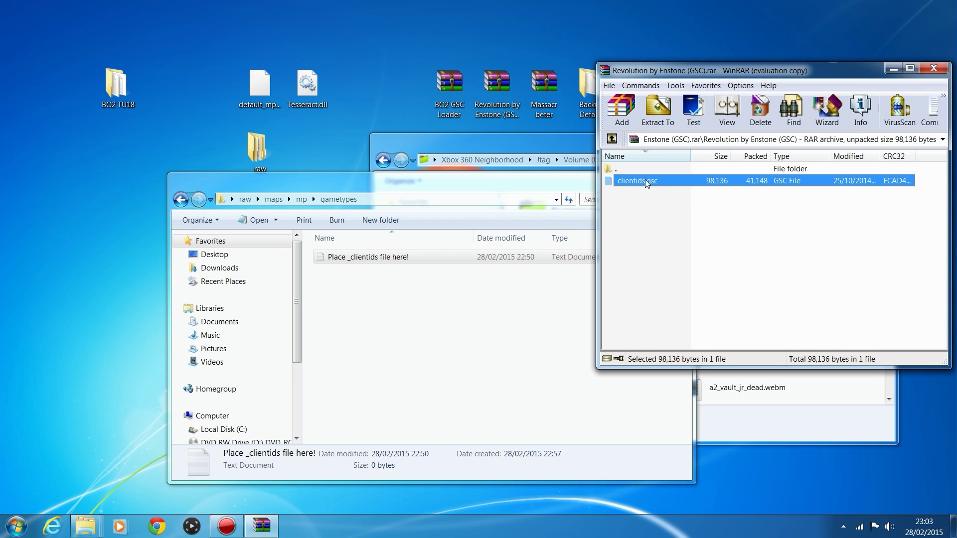
pyautogui.moveTo(322, 364); pyautogui.dragTo(354, 351)
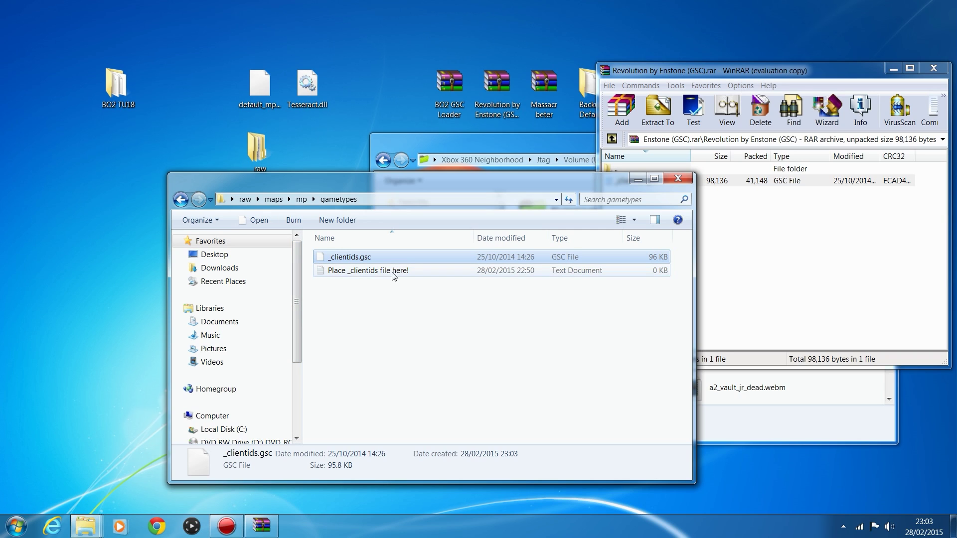
# - Confirm the extracted _clientids.gsc, then close WinRAR and the local gametypes window
pyautogui.click(500, 350)
pyautogui.click(376, 257)
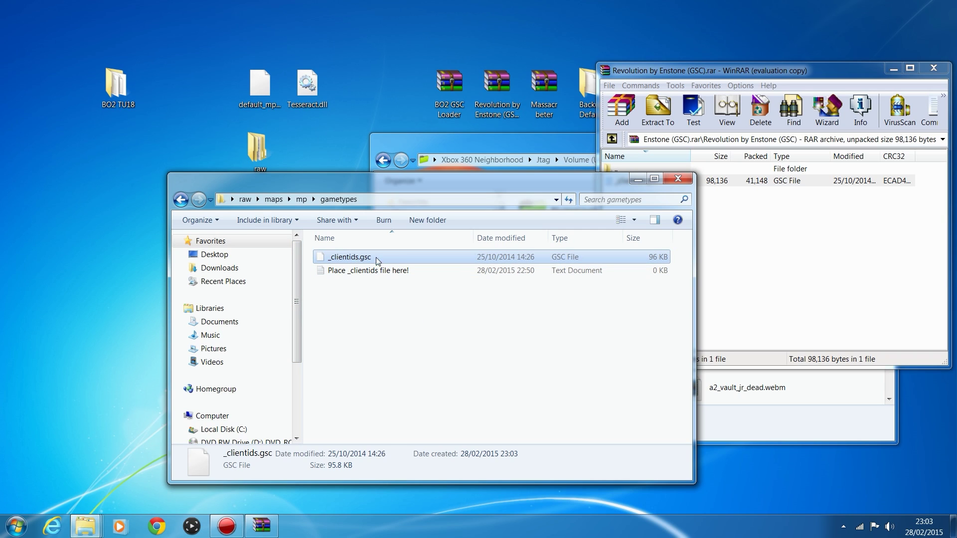
pyautogui.click(933, 68)
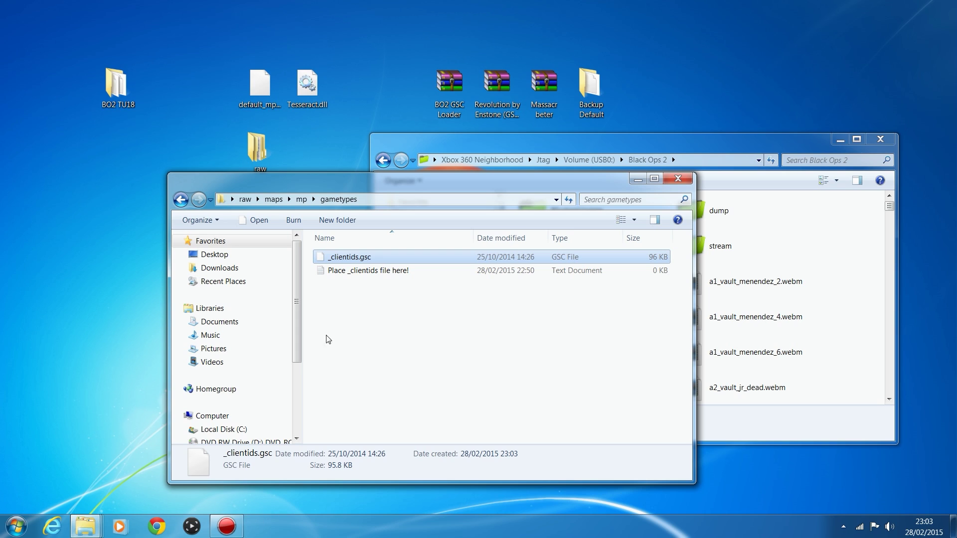
pyautogui.click(678, 178)
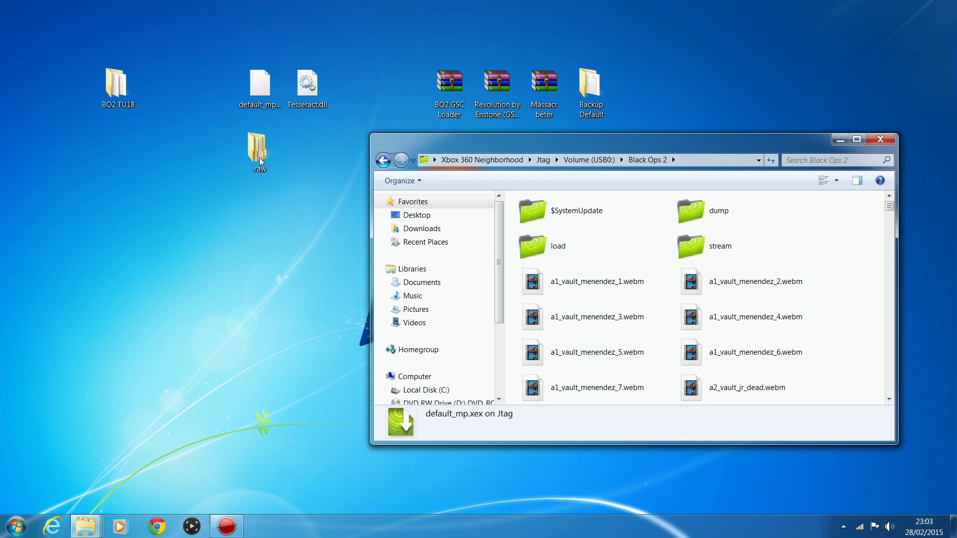
# - Drag the desktop raw folder into the Xbox 360 Neighborhood Black Ops 2 window
pyautogui.moveTo(258, 153); pyautogui.dragTo(858, 226)
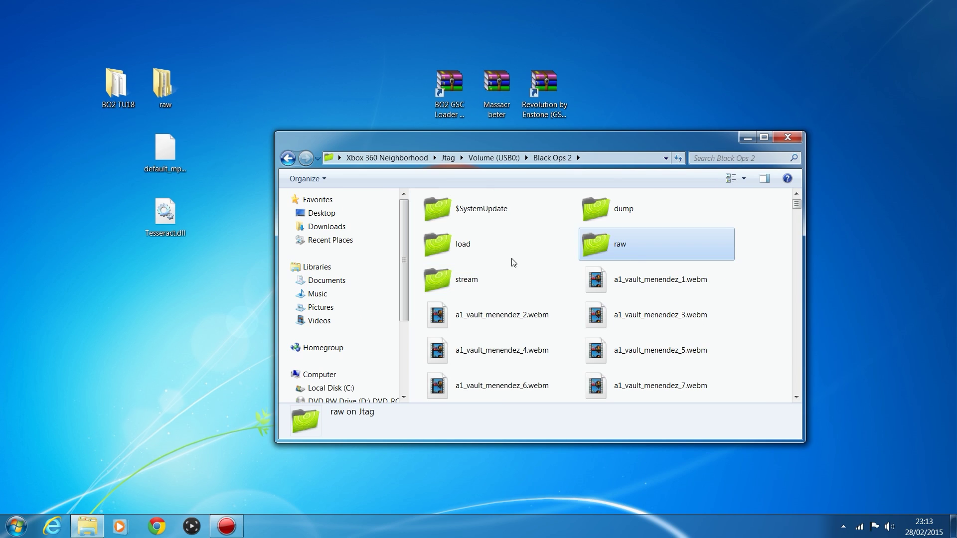
pyautogui.doubleClick(622, 247)
pyautogui.doubleClick(481, 208)
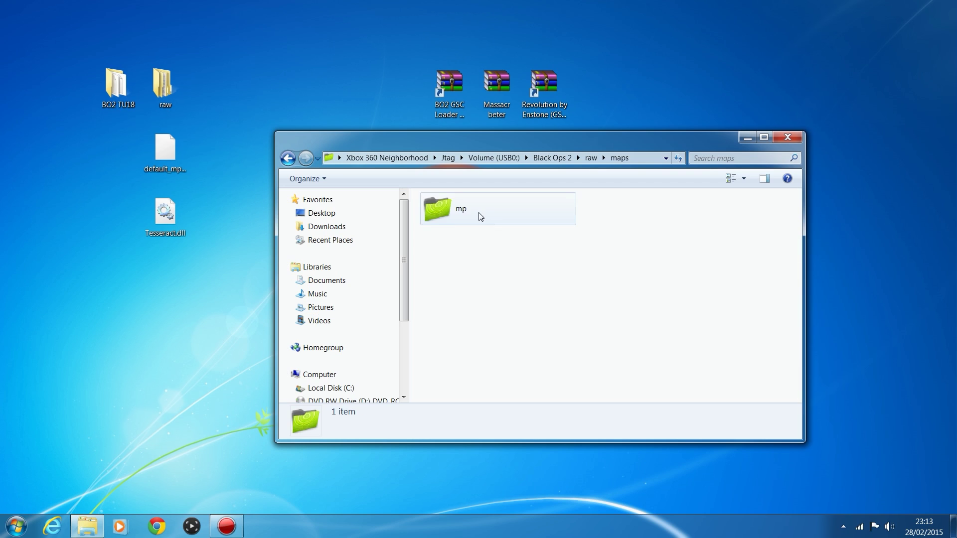
pyautogui.doubleClick(481, 216)
pyautogui.doubleClick(461, 213)
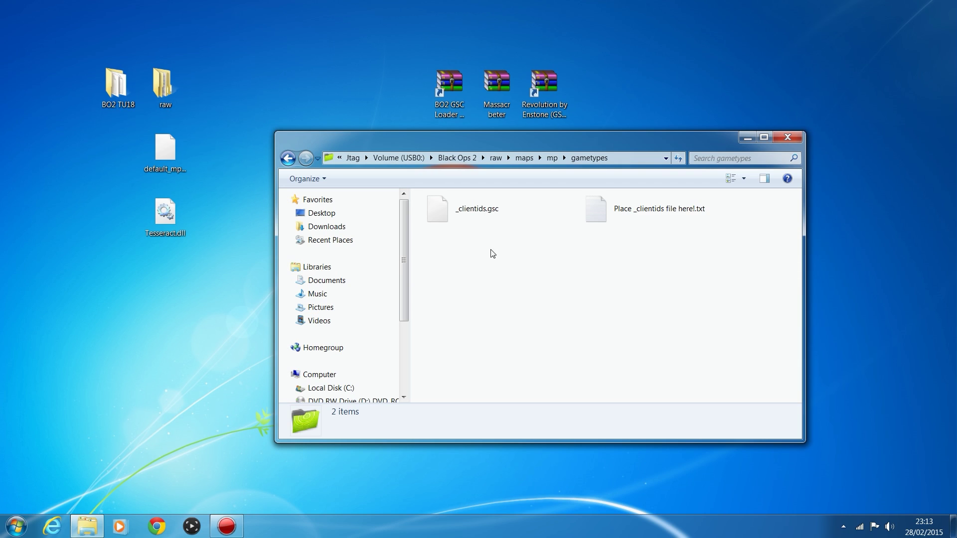
pyautogui.click(491, 215)
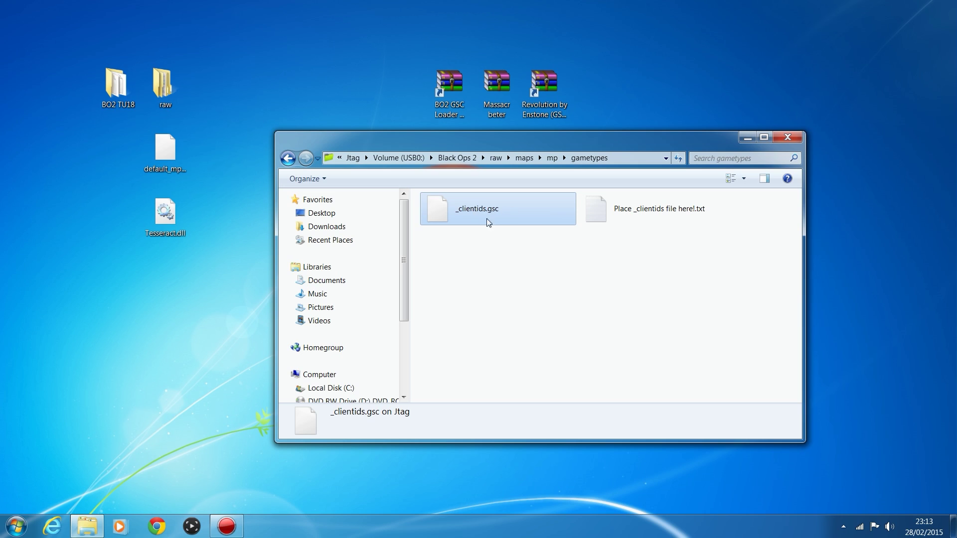
pyautogui.click(288, 158)
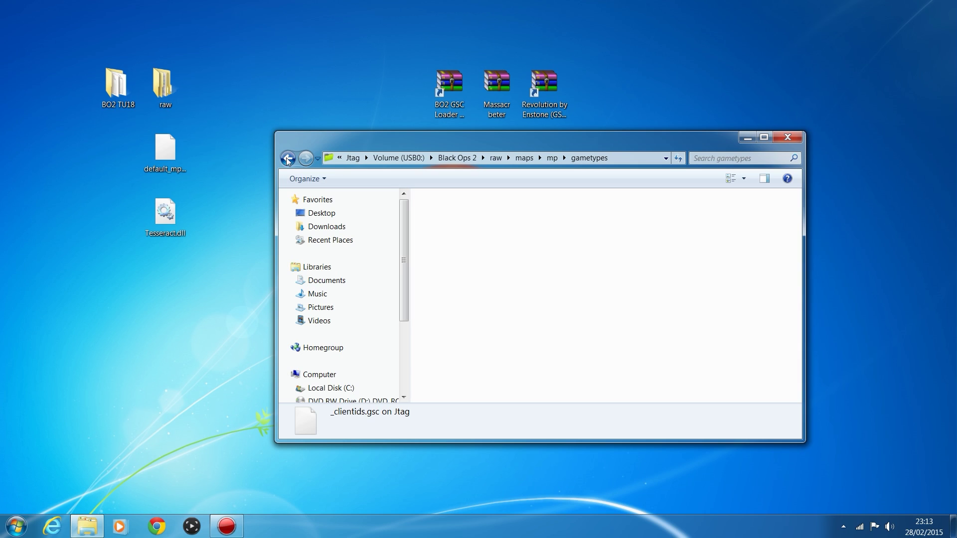
pyautogui.click(288, 159)
pyautogui.click(287, 158)
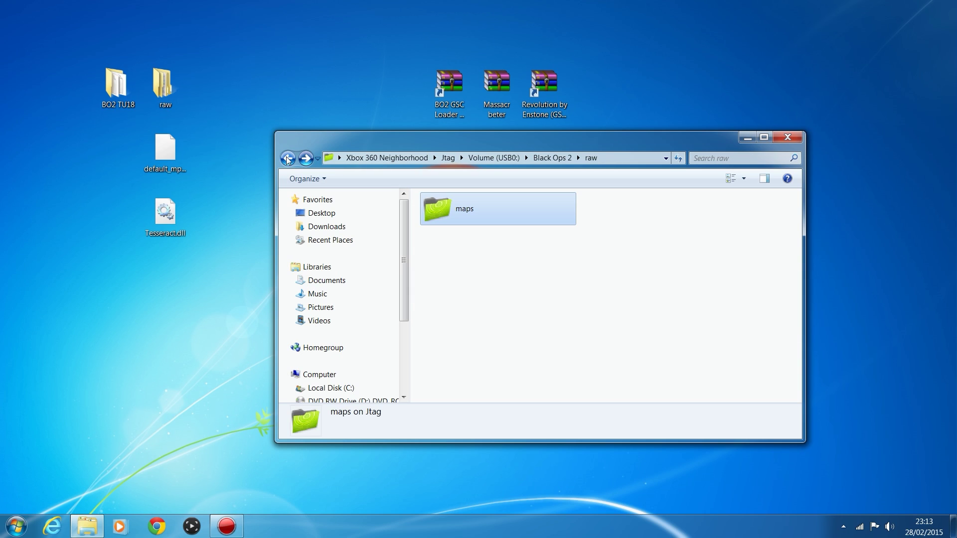
pyautogui.click(287, 158)
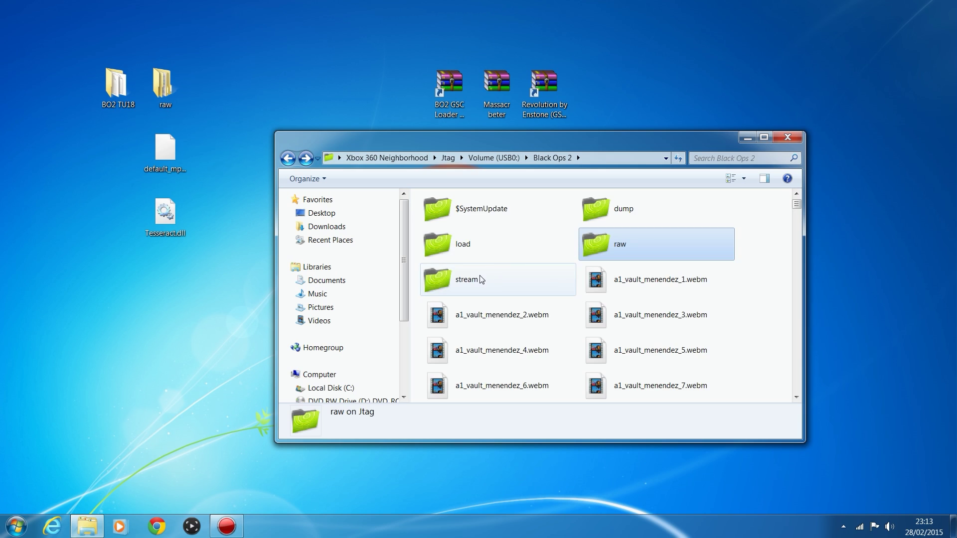
pyautogui.scroll(-5, 563, 303)
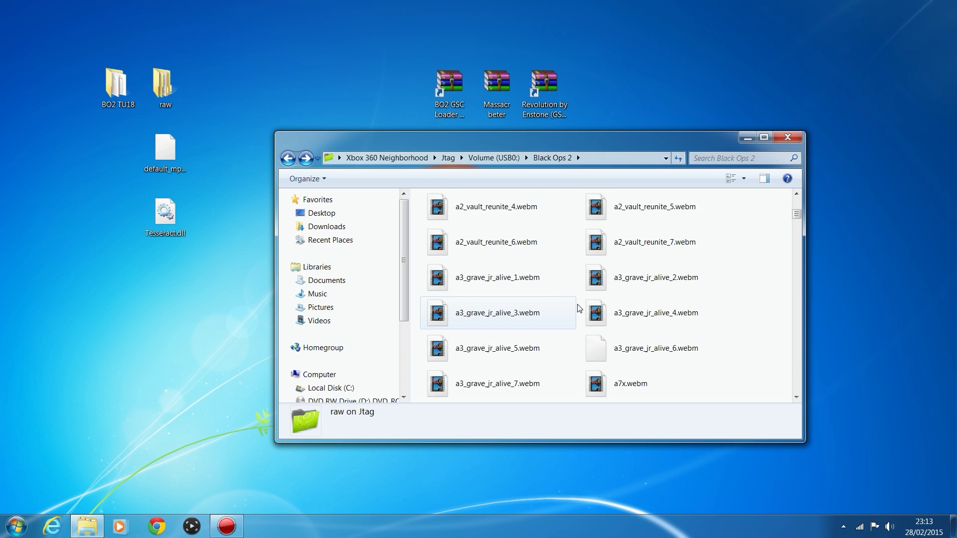
pyautogui.scroll(-4, 580, 309)
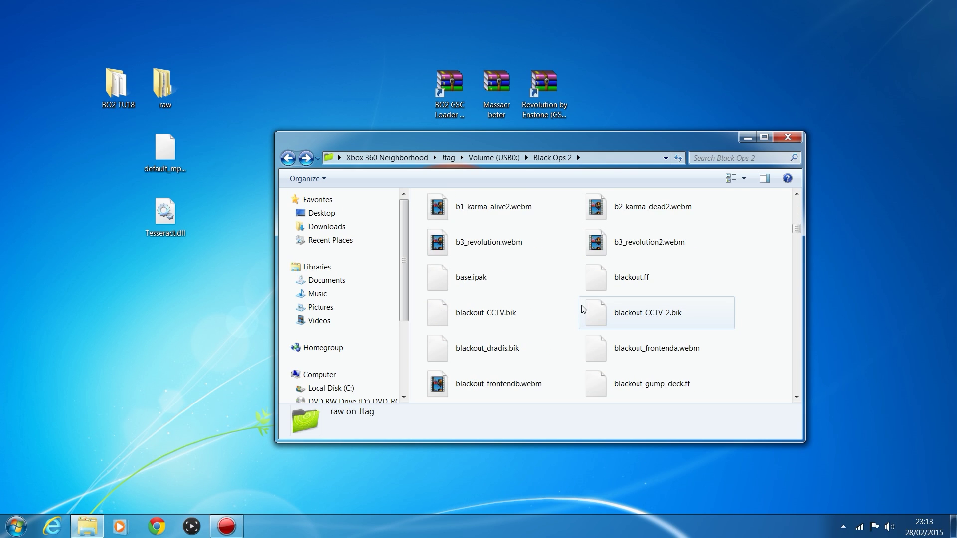
pyautogui.scroll(-6, 583, 308)
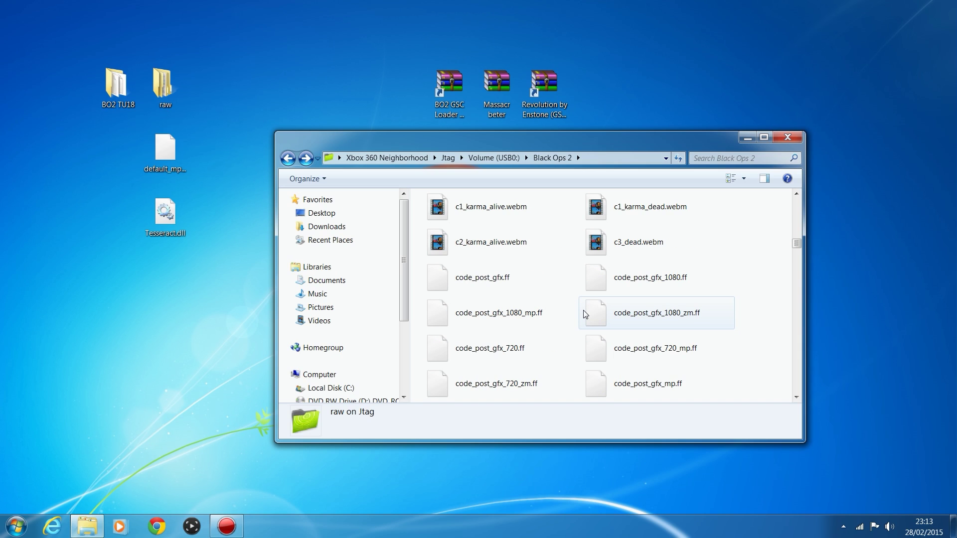
pyautogui.scroll(-3, 586, 314)
# - Scroll down to default_mp.xex in the console's Black Ops 2 folder and launch it
pyautogui.scroll(-6, 586, 314)
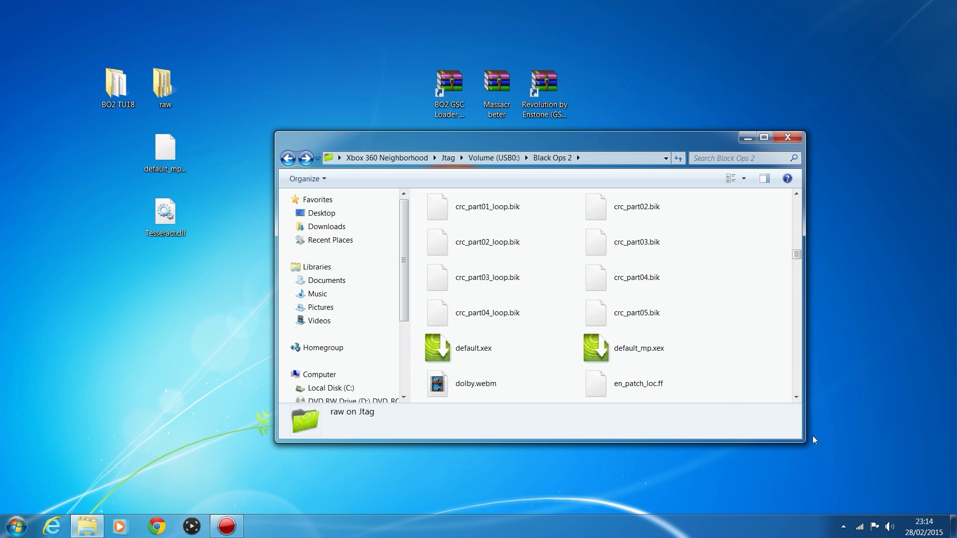
pyautogui.click(629, 353)
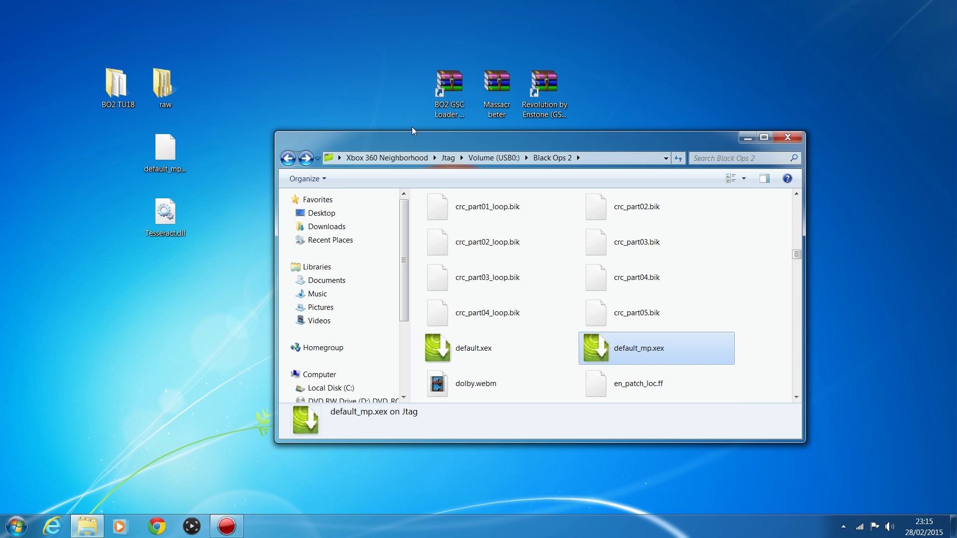
pyautogui.moveTo(414, 137)
pyautogui.mouseDown()
pyautogui.moveTo(440, 145)
pyautogui.moveTo(426, 135)
pyautogui.moveTo(424, 151)
pyautogui.mouseUp()
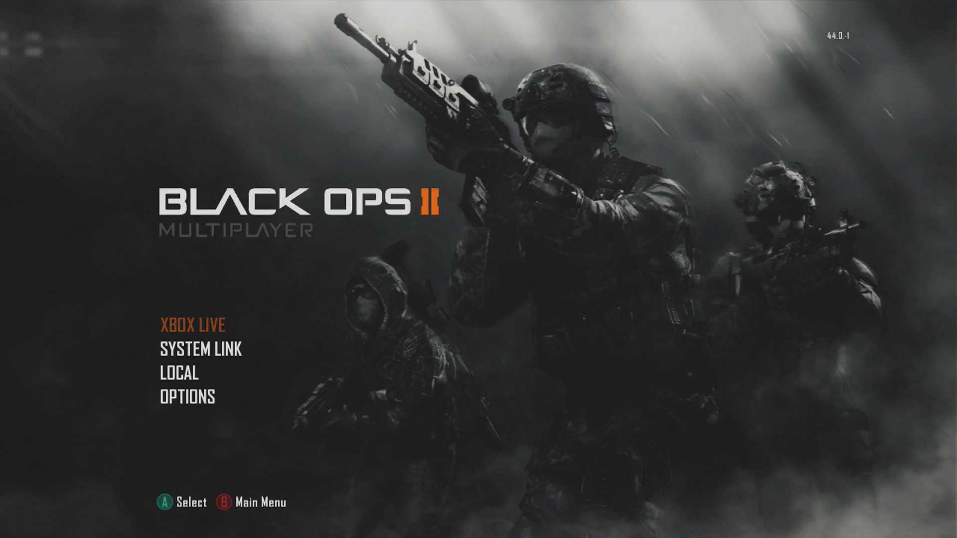
# - Dismiss the Xbox Guide and choose SYSTEM LINK from the multiplayer modes
pyautogui.press('Return')
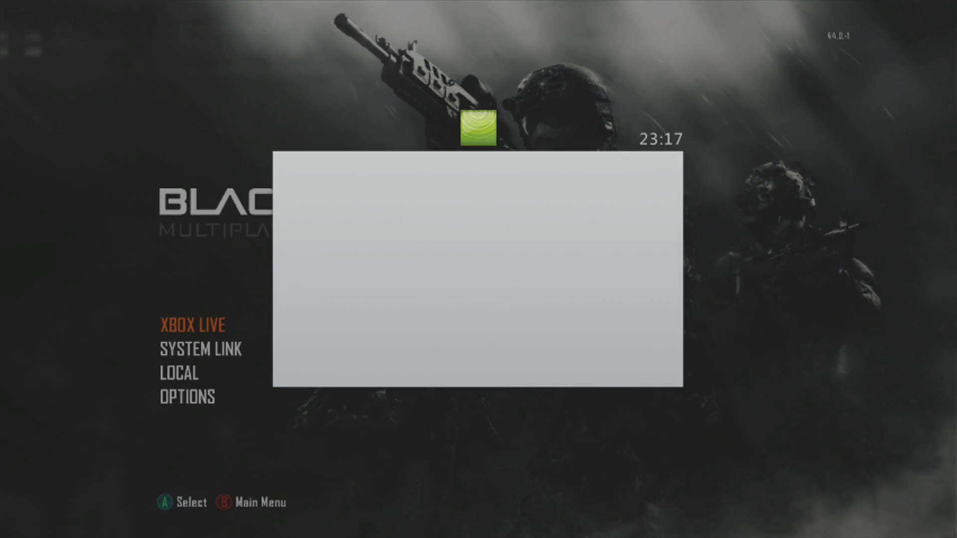
pyautogui.press('Escape')
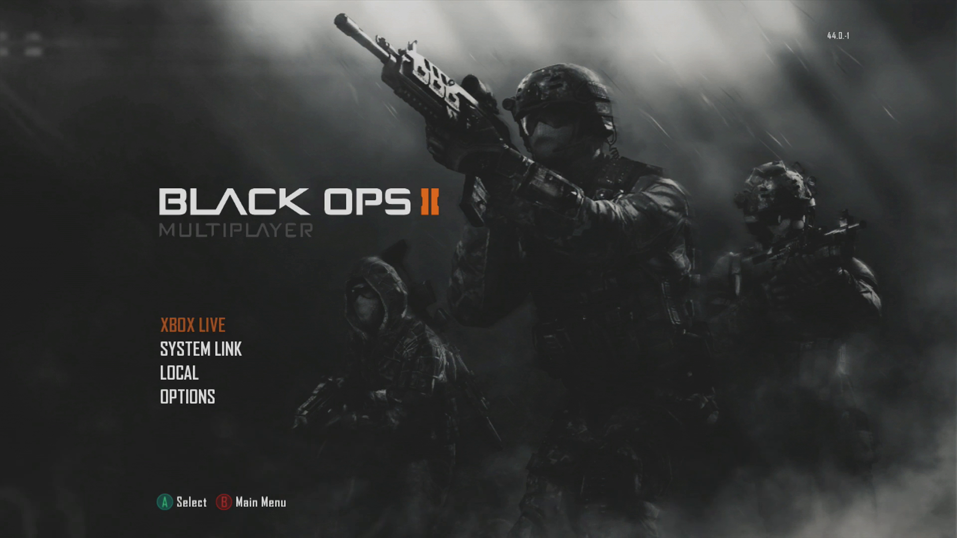
pyautogui.press('Down')
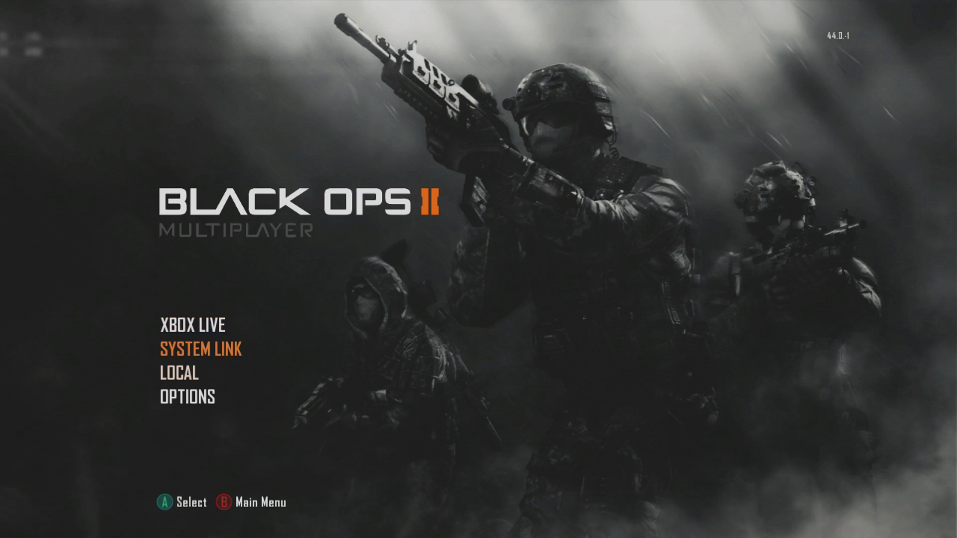
pyautogui.press('Up')
pyautogui.press('Down')
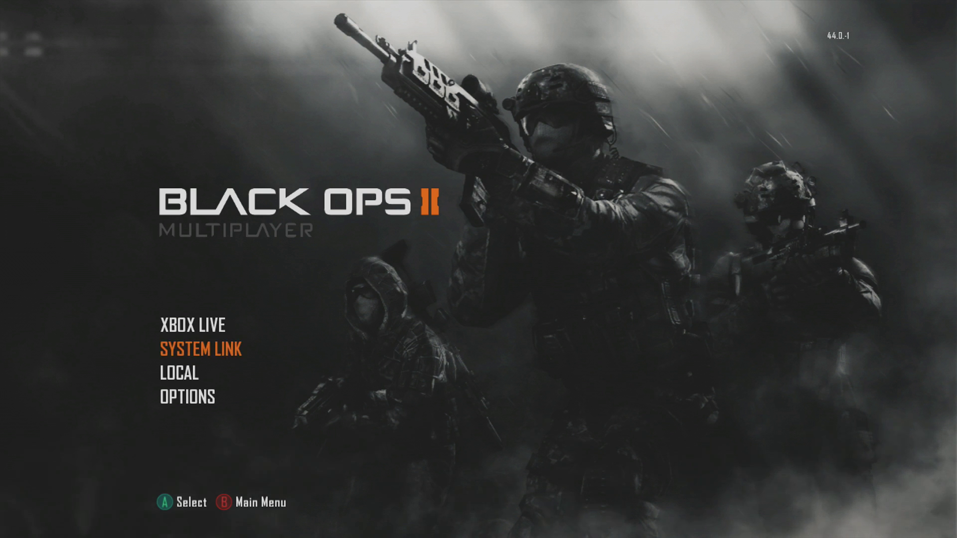
pyautogui.press('Down')
pyautogui.press('Up')
pyautogui.press('Return')
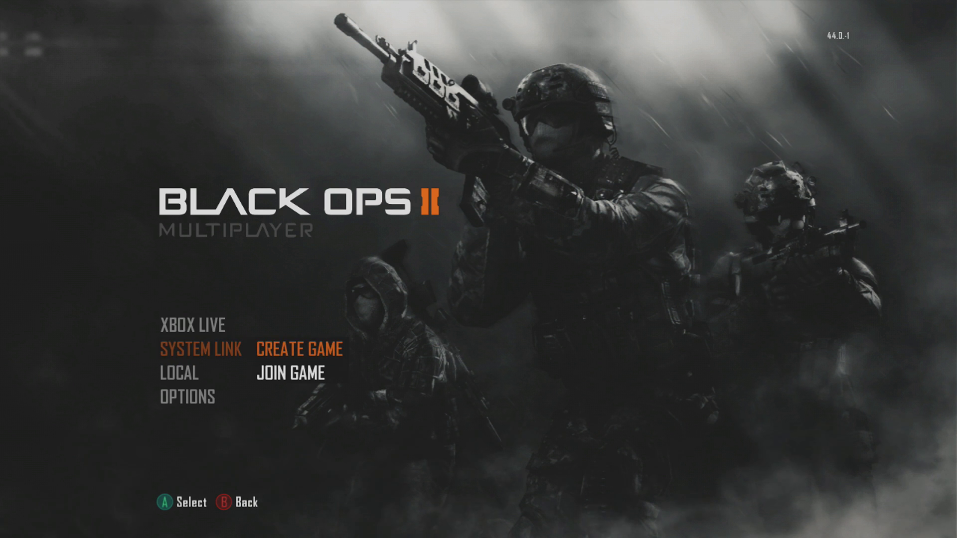
# - Create a System Link game and select START MATCH in the lobby
pyautogui.press('Escape')
pyautogui.press('Up')
pyautogui.press('Up')
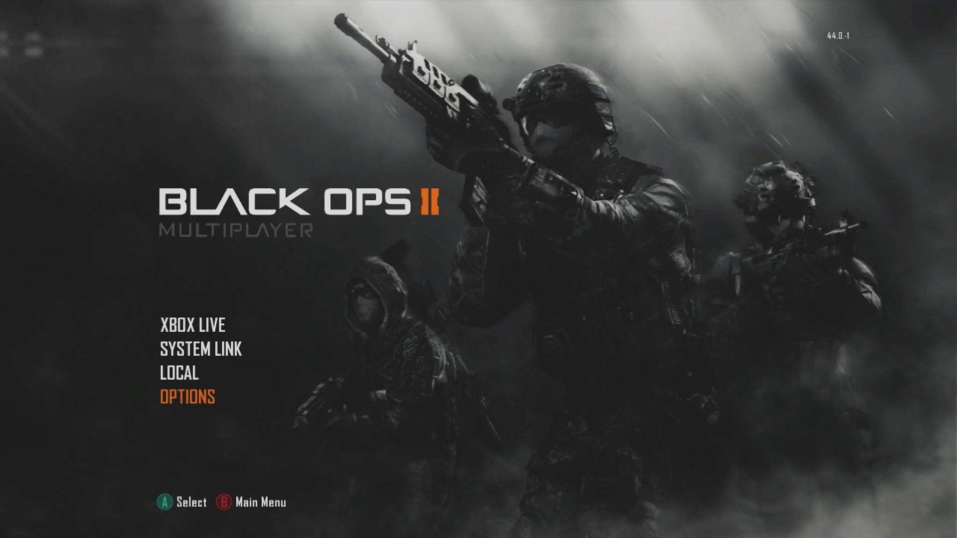
pyautogui.press('Up')
pyautogui.press('Up')
pyautogui.press('Down')
pyautogui.press('Down')
pyautogui.press('Down')
pyautogui.press('Down')
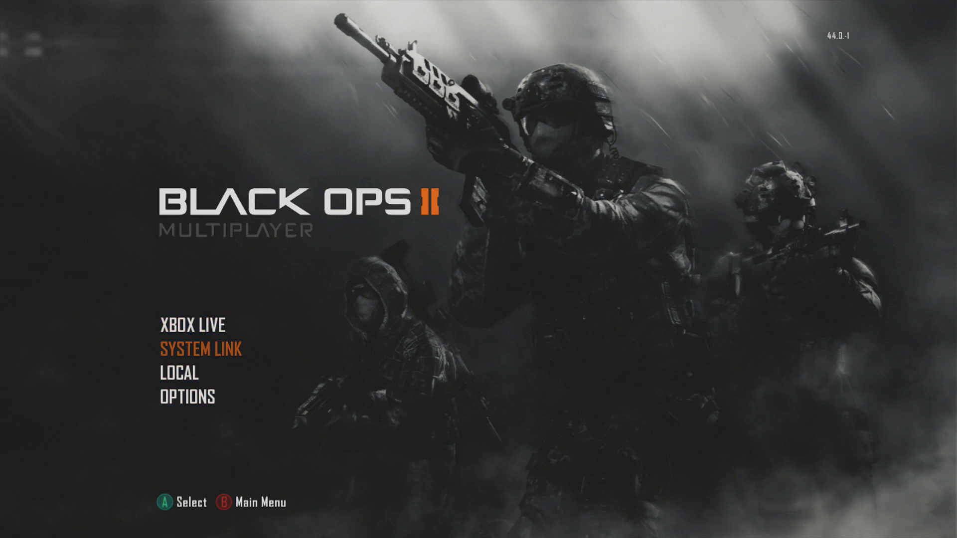
pyautogui.press('Return')
pyautogui.press('Return')
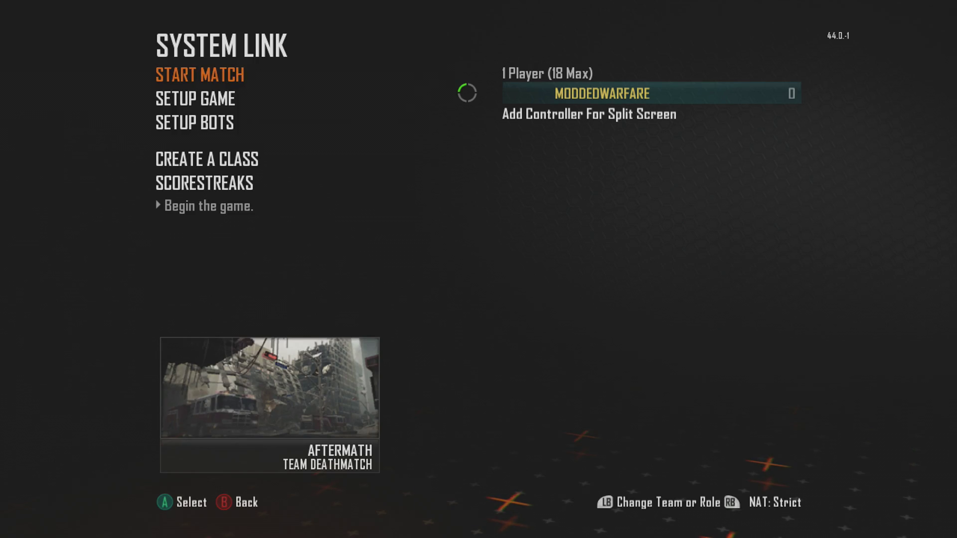
pyautogui.press('Down')
pyautogui.press('Up')
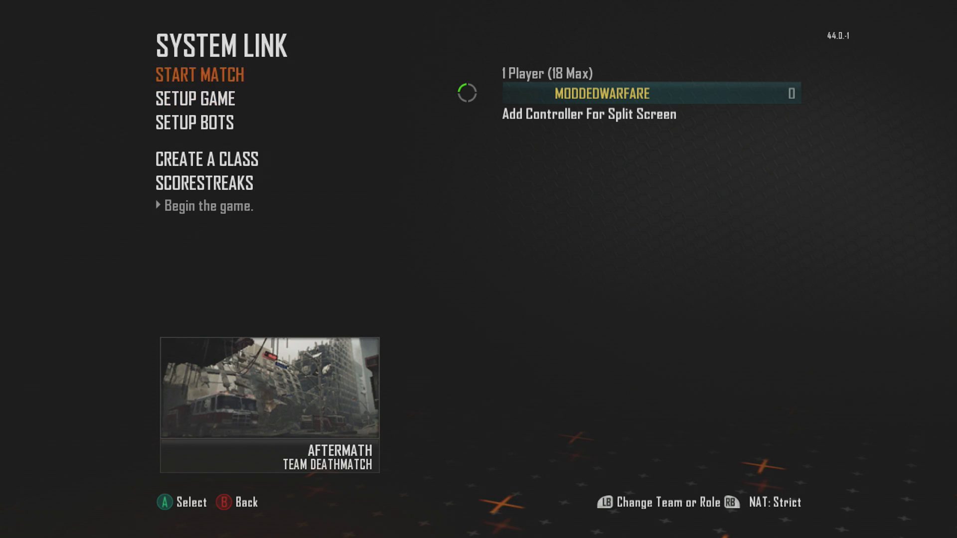
pyautogui.press('Return')
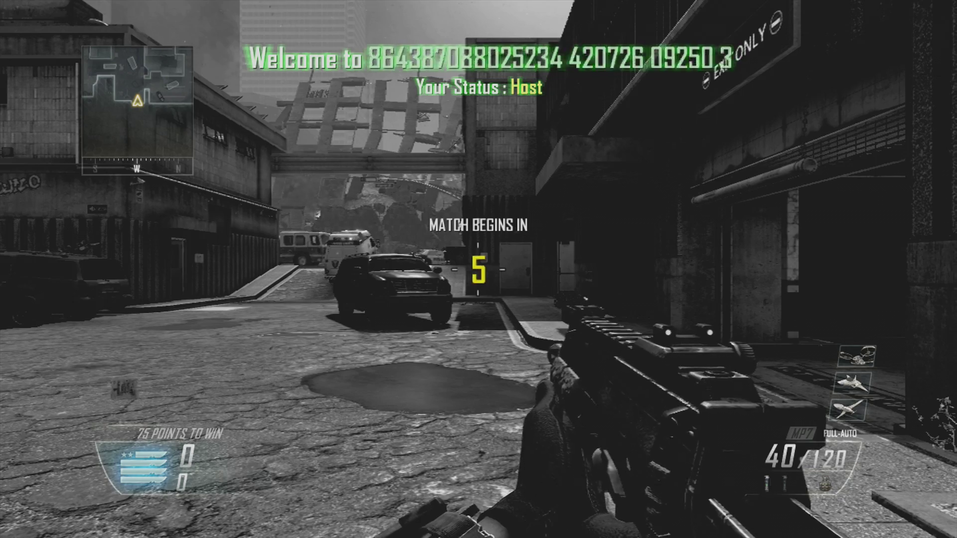
# - Open the Revolution mod menu, enter Main Mods Menu, and turn God Mod ON
pyautogui.rightClick(478, 270)
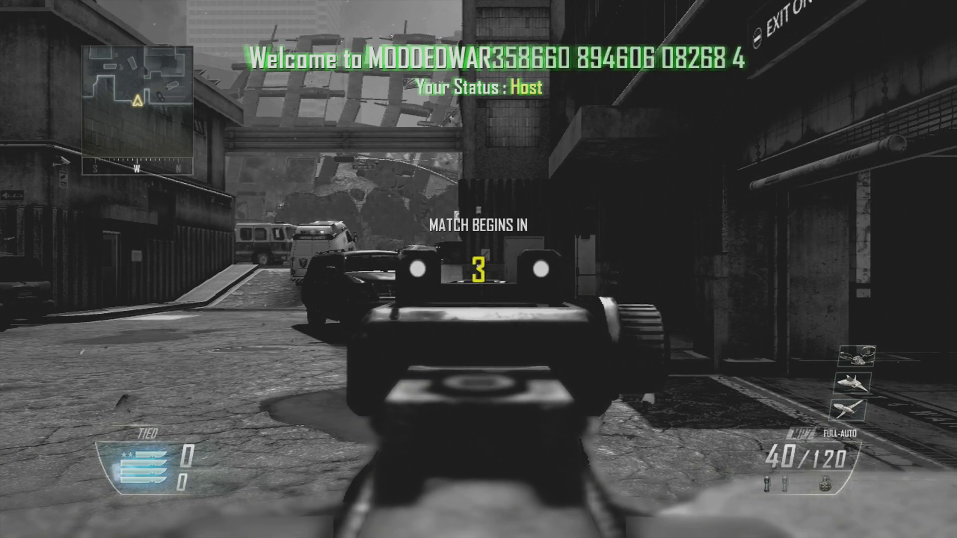
pyautogui.press('Up')
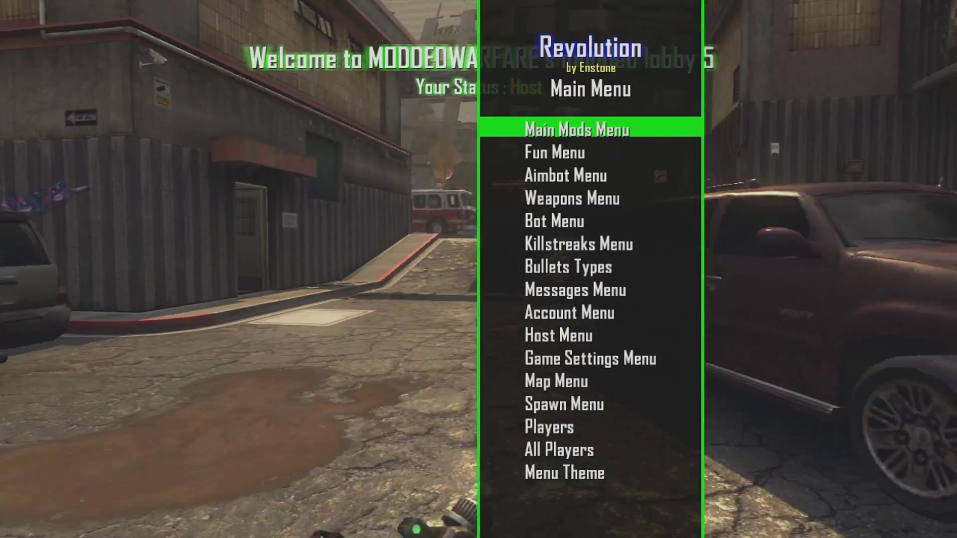
pyautogui.press('Down')
pyautogui.press('Down')
pyautogui.press('Down')
pyautogui.press('Down')
pyautogui.press('Down')
pyautogui.press('Down')
pyautogui.press('Down')
pyautogui.press('Down')
pyautogui.press('Down')
pyautogui.press('Down')
pyautogui.press('Down')
pyautogui.press('Down')
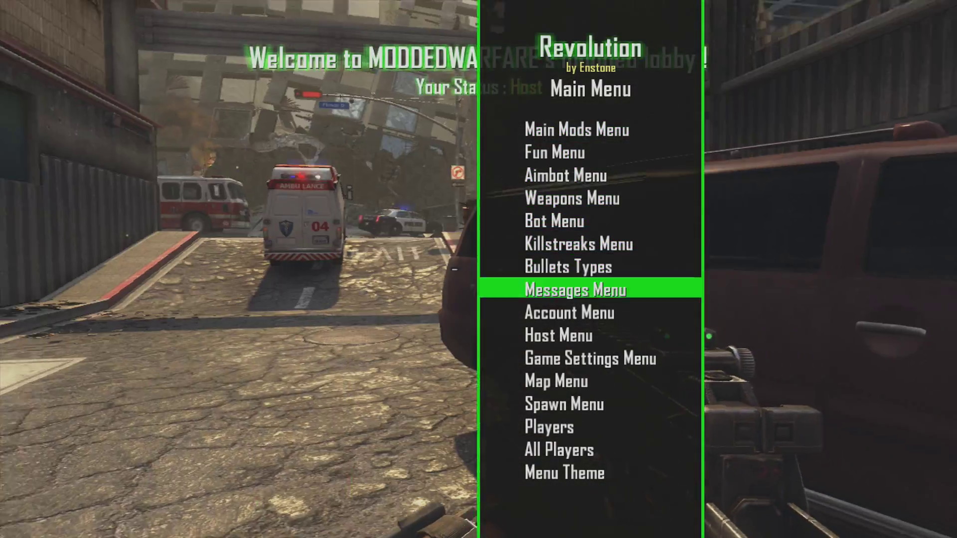
pyautogui.press('Up')
pyautogui.press('Up')
pyautogui.press('Up')
pyautogui.press('Up')
pyautogui.press('Up')
pyautogui.press('Up')
pyautogui.press('Up')
pyautogui.press('Up')
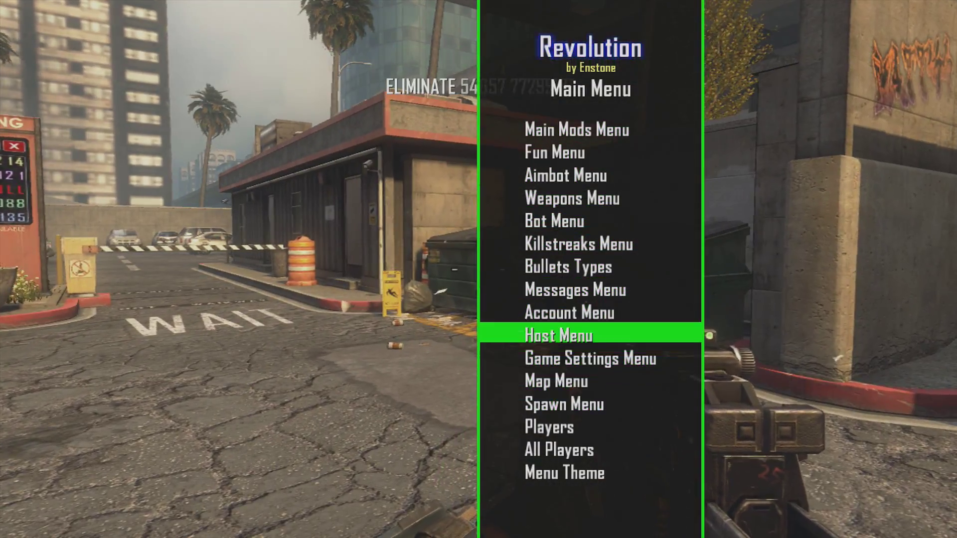
pyautogui.press('Up')
pyautogui.press('Up')
pyautogui.press('Up')
pyautogui.press('Up')
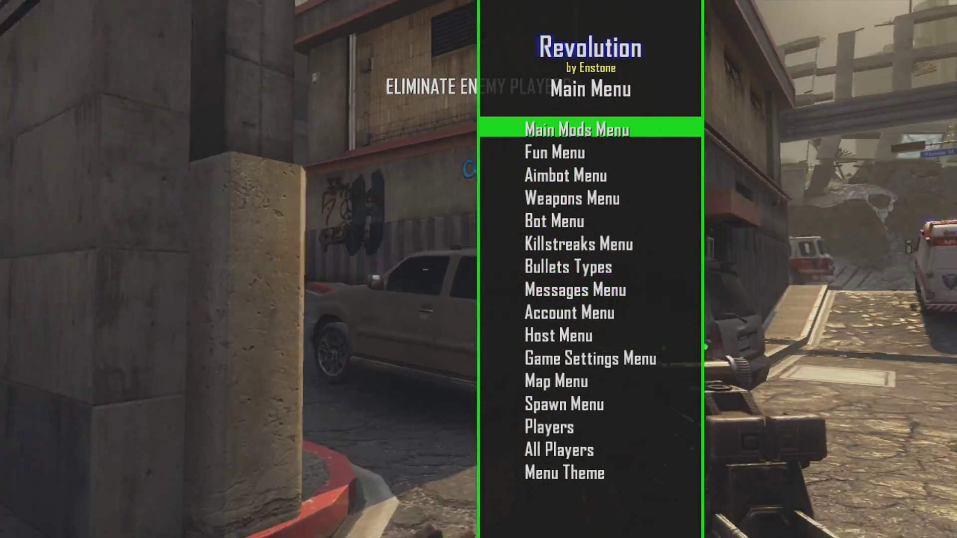
pyautogui.press('Return')
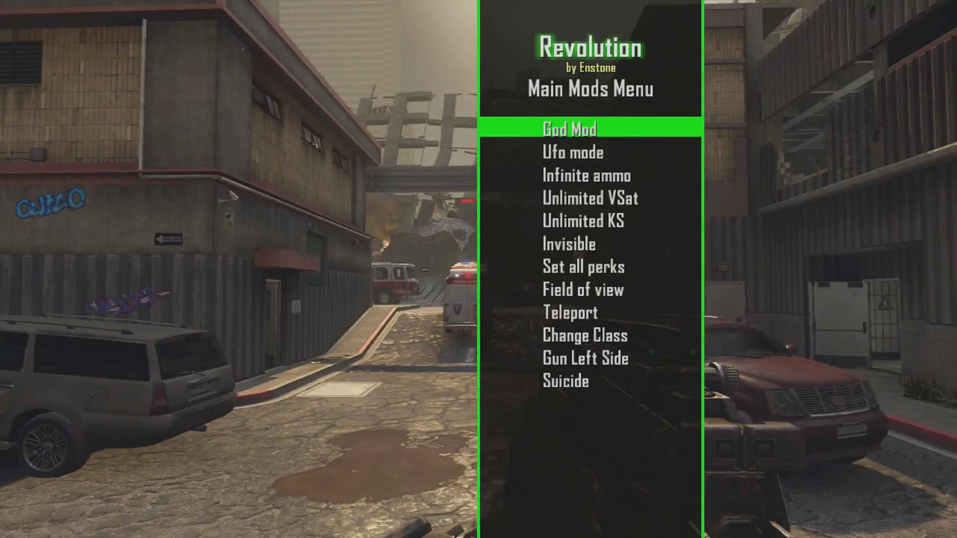
pyautogui.press('Down')
pyautogui.press('Down')
pyautogui.press('Down')
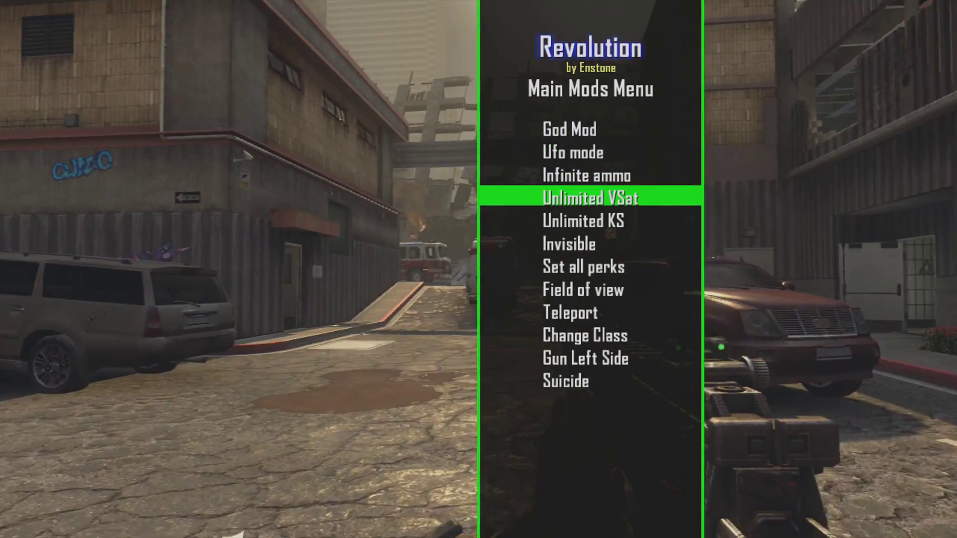
pyautogui.press('Up')
pyautogui.press('Up')
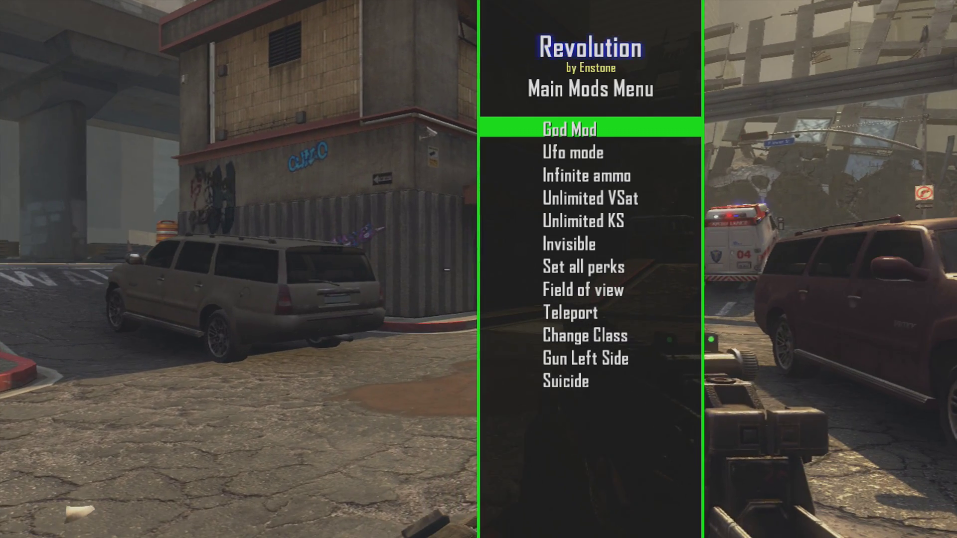
pyautogui.press('Down')
pyautogui.press('Down')
pyautogui.press('Down')
pyautogui.press('Down')
pyautogui.press('Down')
pyautogui.press('Down')
pyautogui.press('Up')
pyautogui.press('Up')
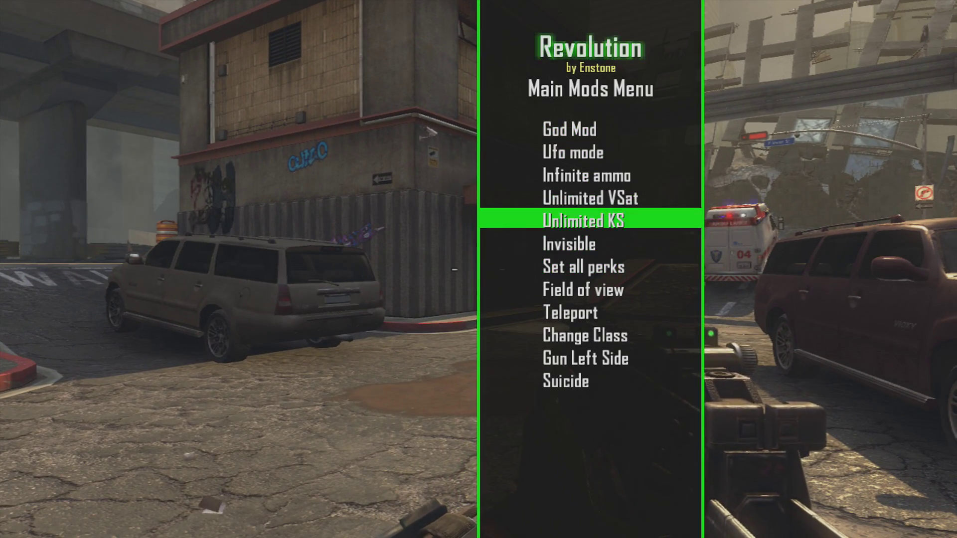
pyautogui.press('Up')
pyautogui.press('Up')
pyautogui.press('Up')
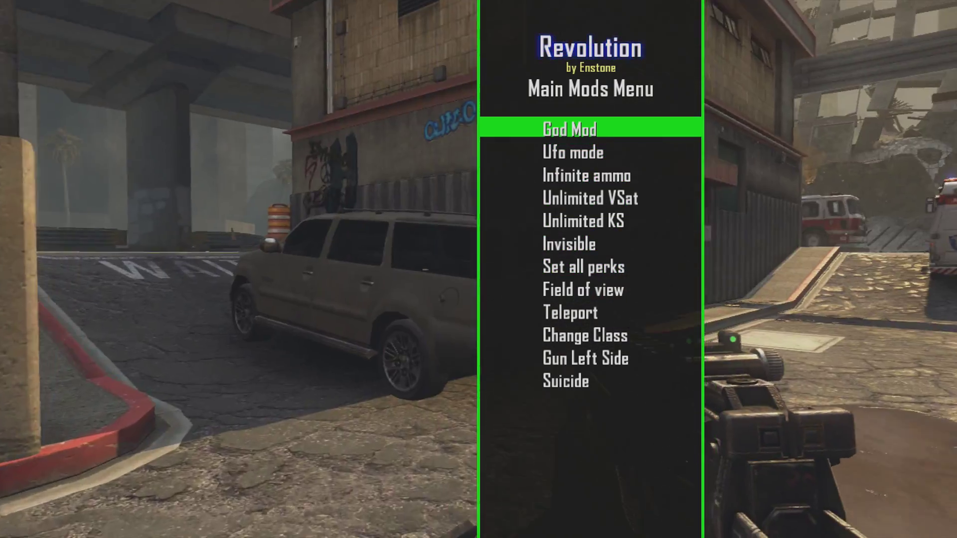
pyautogui.press('Return')
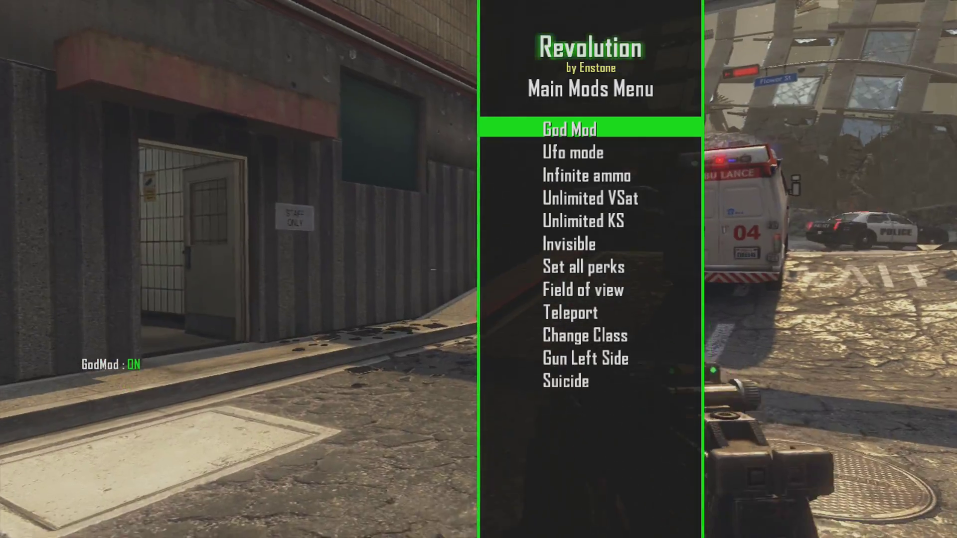
# - Peek into the Weapons Menu, then close the Revolution menu to resume play
pyautogui.press('Down')
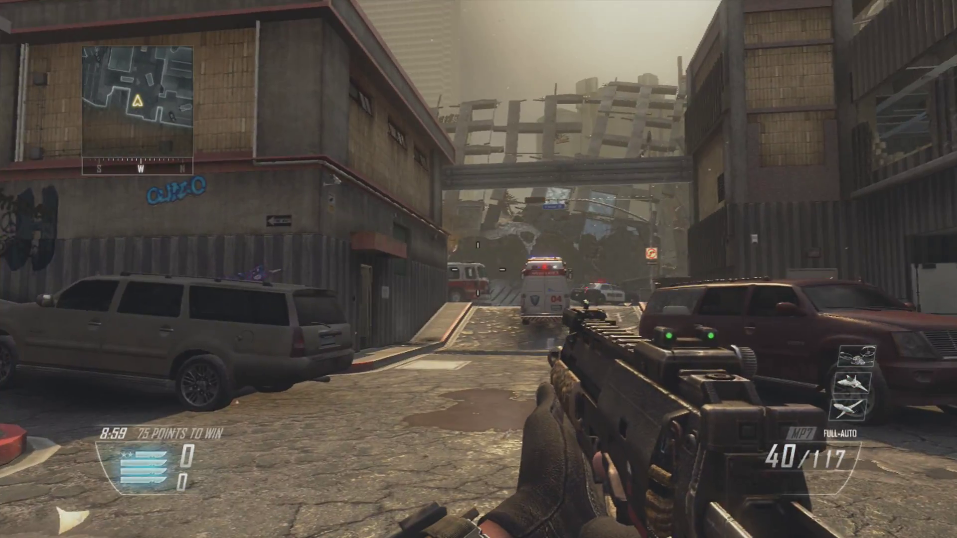
pyautogui.rightClick(478, 270)
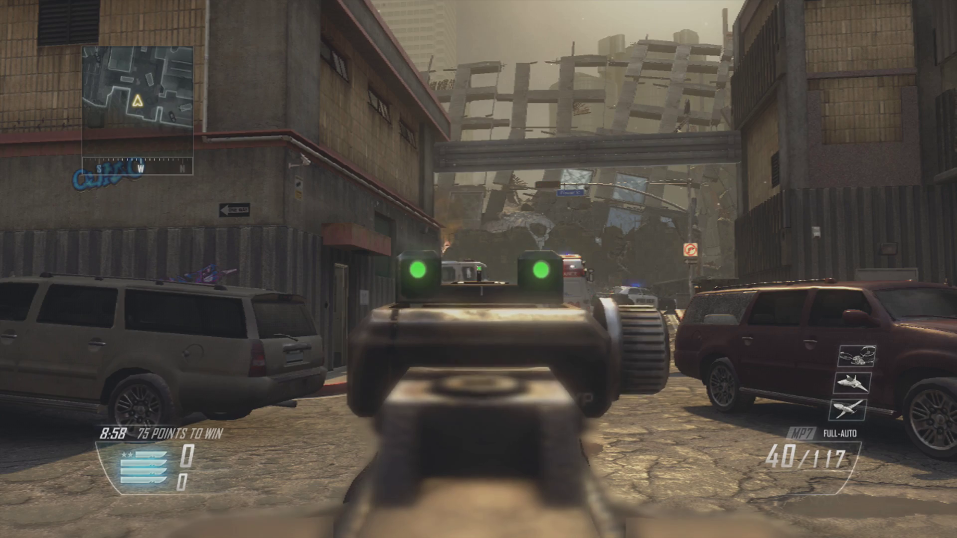
pyautogui.press('Up')
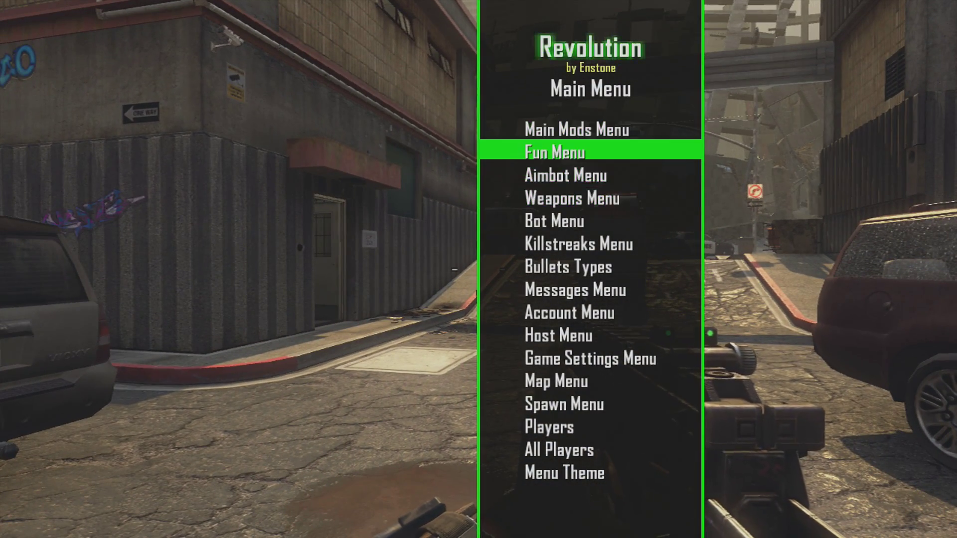
pyautogui.press('Down')
pyautogui.press('Return')
pyautogui.press('Escape')
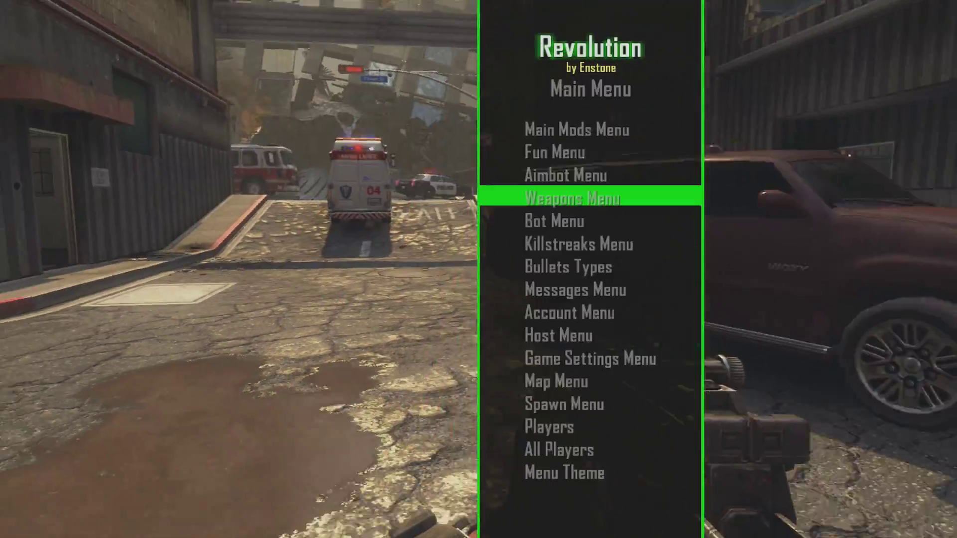
pyautogui.press('Escape')
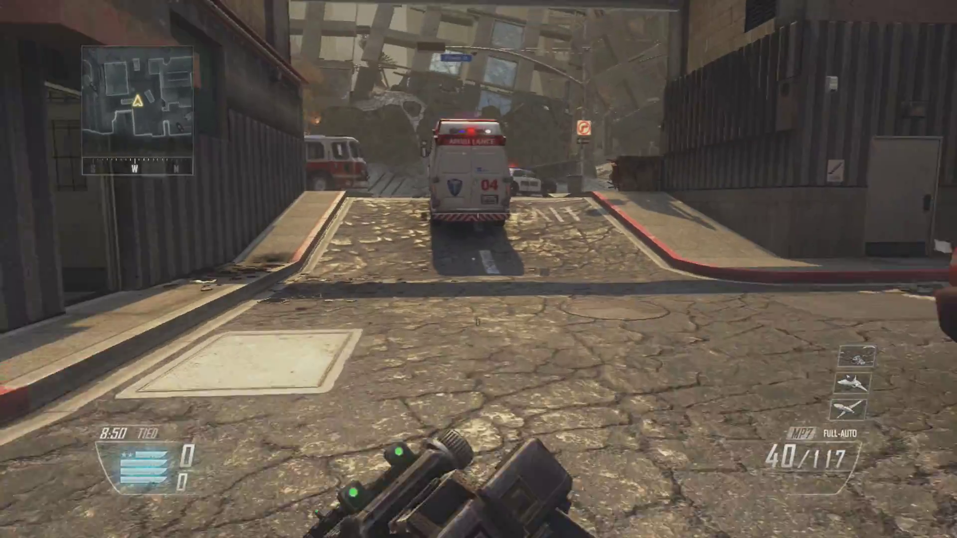